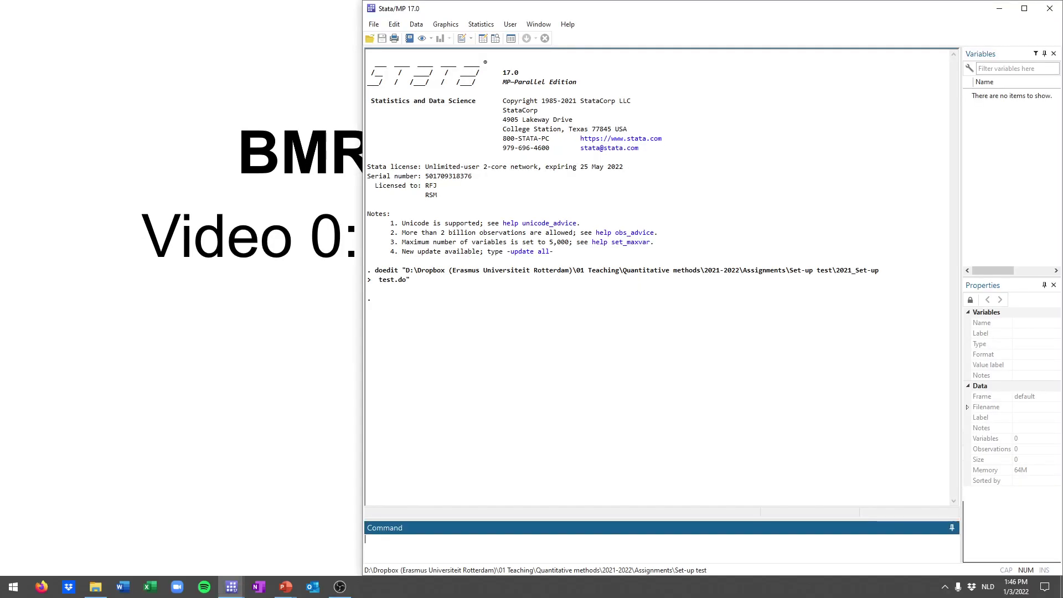
{"action": "key", "text": "alt+Tab"}
{"action": "key", "text": "alt+Tab"}
{"action": "key", "text": "alt+Tab"}
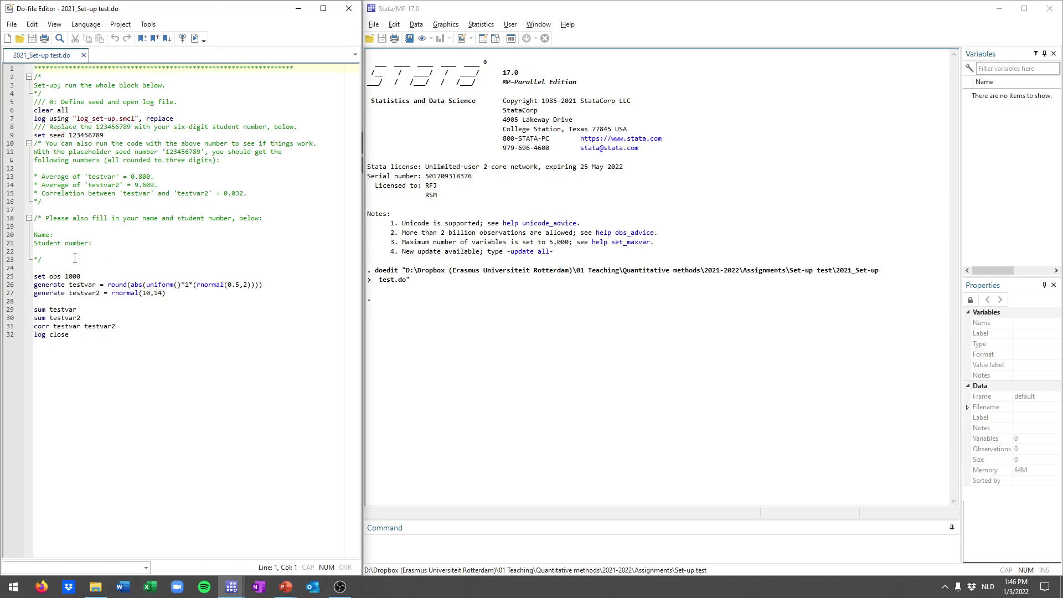
Step: In 2021_Set-up test.do, review the log command on line 7 and seed 123456789 on line 9
{"action": "left_click", "coordinate": [74, 266]}
{"action": "left_click_drag", "start_coordinate": [34, 118], "coordinate": [187, 120]}
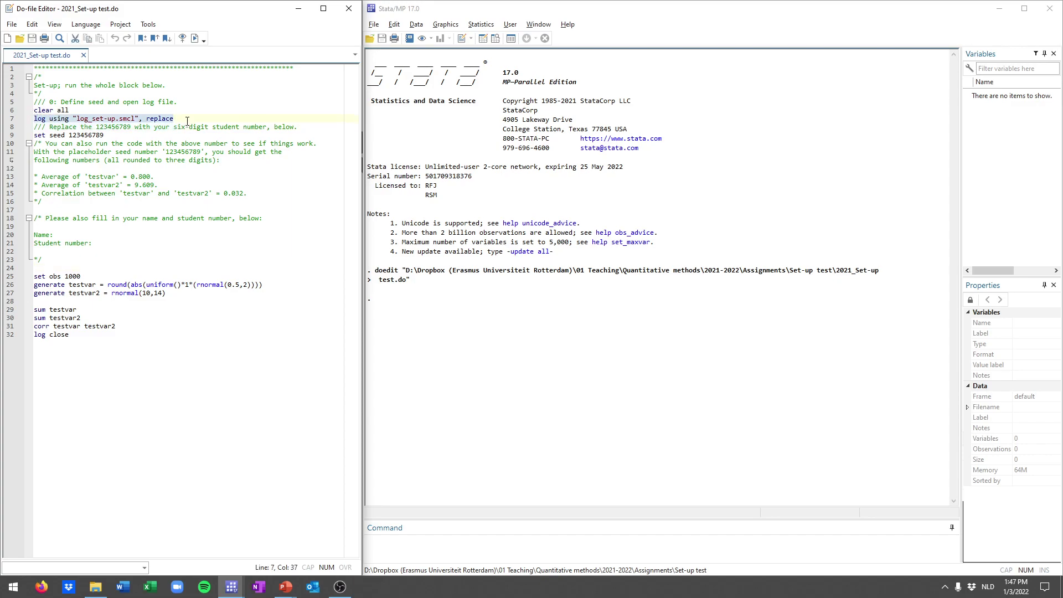
{"action": "left_click_drag", "start_coordinate": [111, 135], "coordinate": [35, 135]}
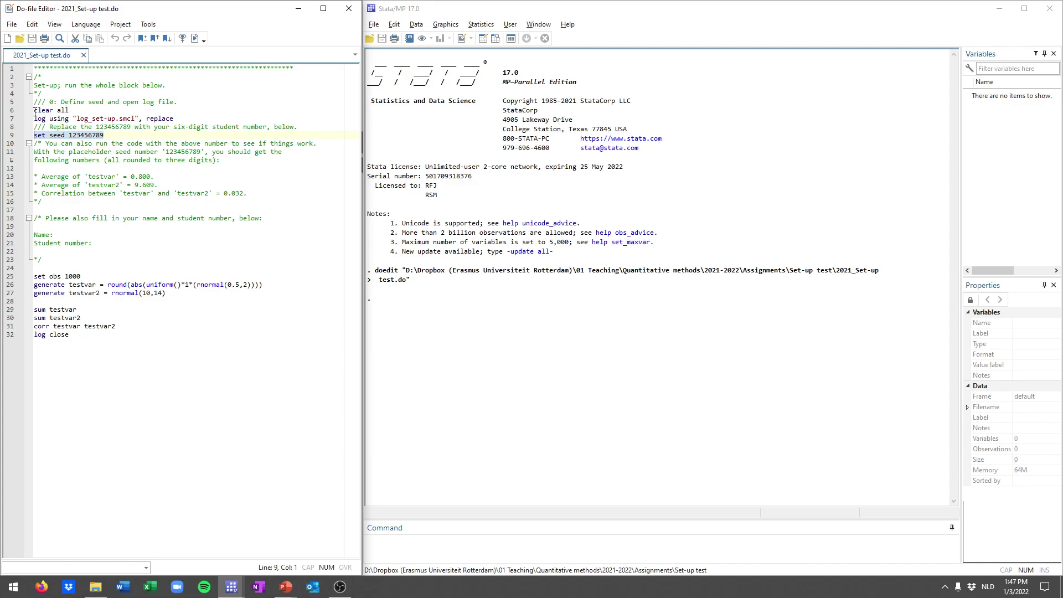
Step: Run clear all and log using log_set-up.smcl, then pick out the seed 123456789 on line 9
{"action": "left_click_drag", "start_coordinate": [34, 110], "coordinate": [198, 120]}
{"action": "key", "text": "ctrl+d"}
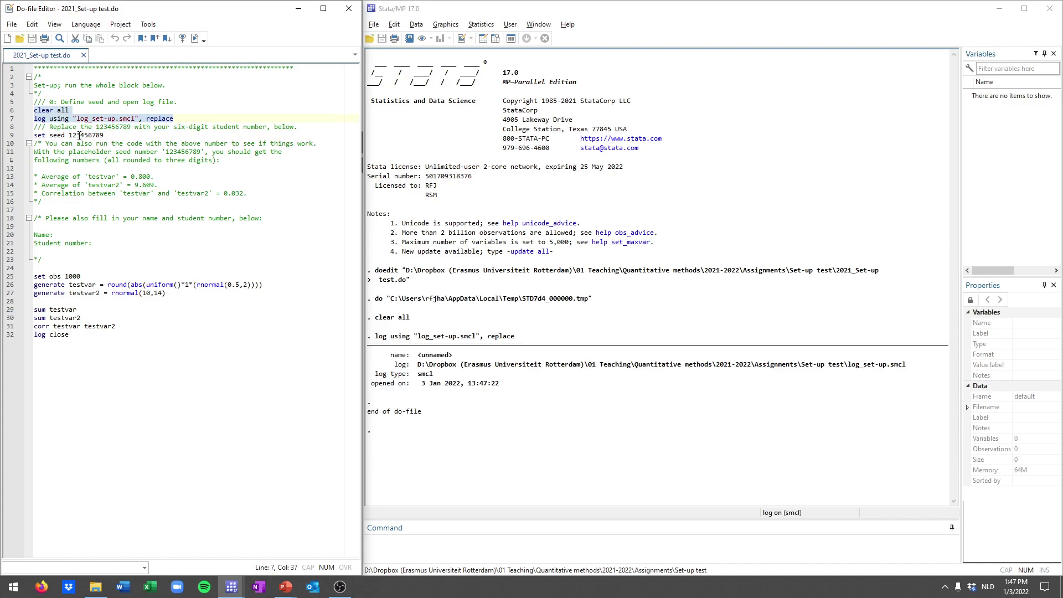
{"action": "left_click_drag", "start_coordinate": [116, 136], "coordinate": [25, 136]}
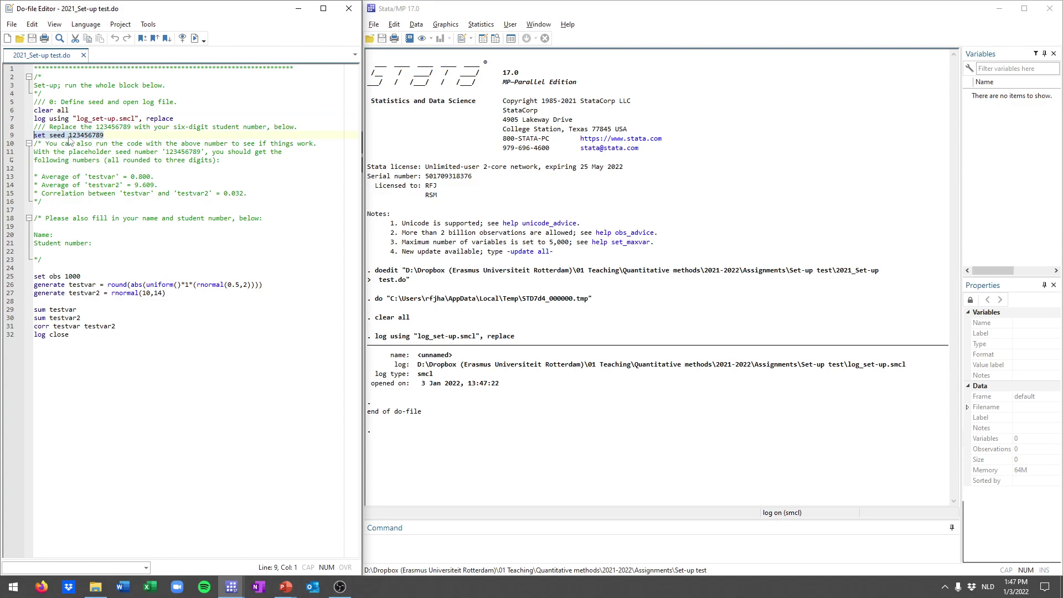
{"action": "left_click", "coordinate": [111, 131]}
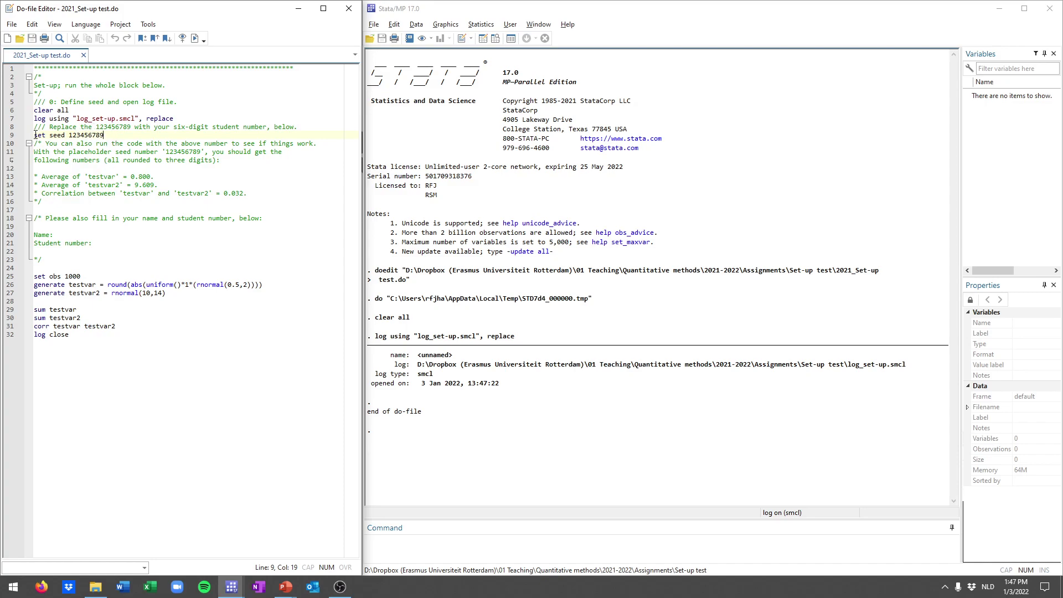
{"action": "double_click", "coordinate": [93, 136]}
{"action": "left_click", "coordinate": [180, 294]}
{"action": "left_click", "coordinate": [103, 135]}
Step: Run set seed 123456789 from line 9 of the do-file
{"action": "left_click", "coordinate": [34, 135]}
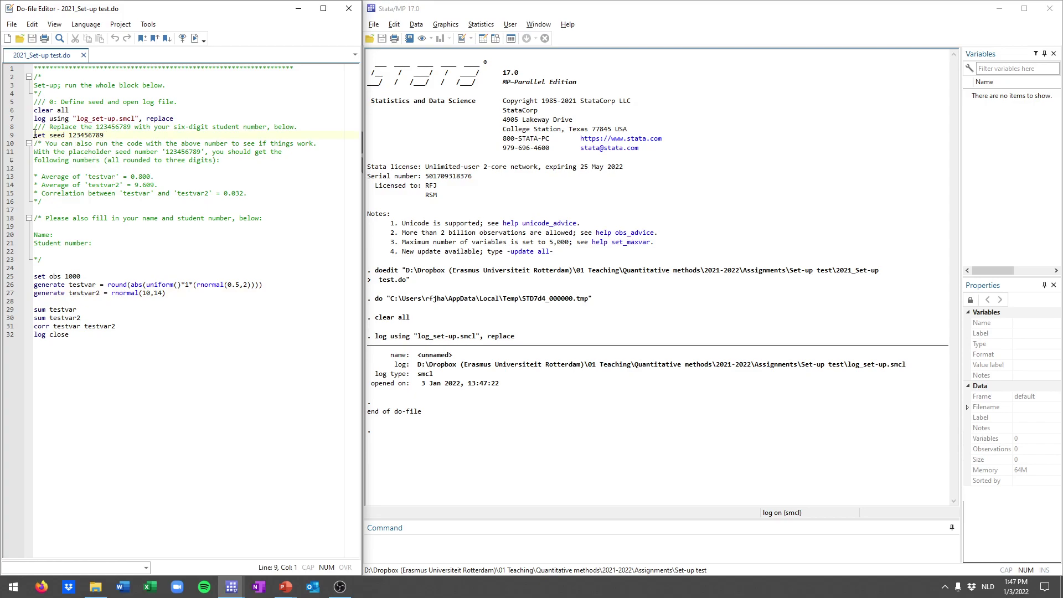
{"action": "left_click", "coordinate": [116, 137], "text": "shift"}
{"action": "key", "text": "ctrl+d"}
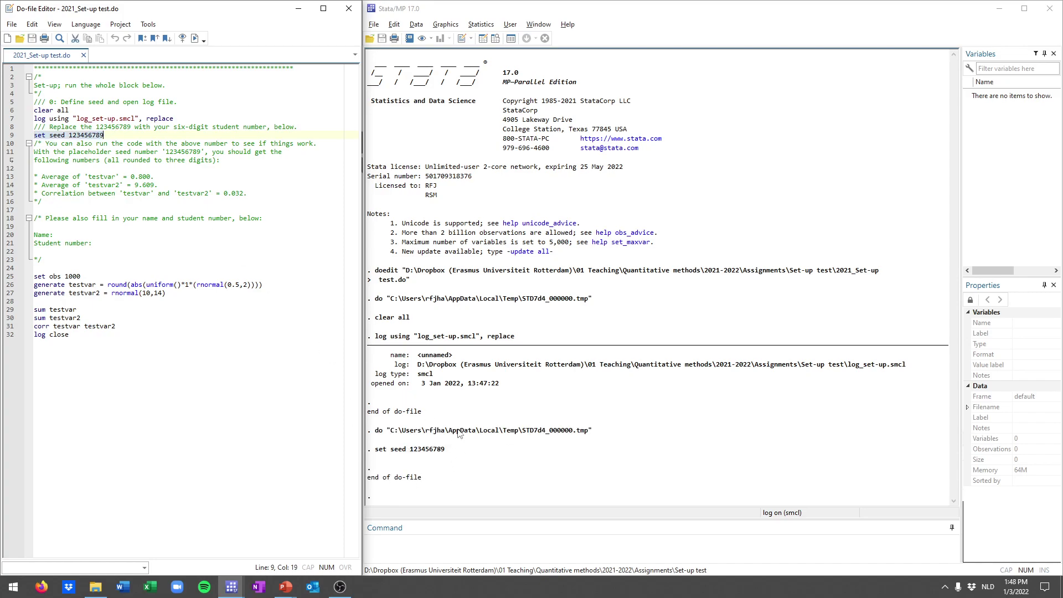
{"action": "left_click", "coordinate": [67, 135]}
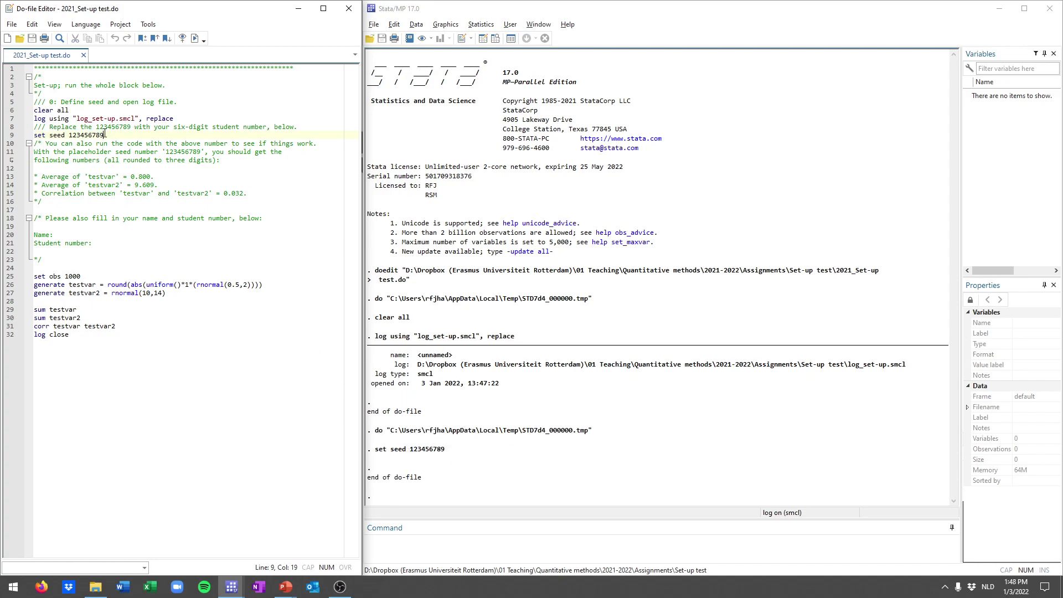
{"action": "triple_click", "coordinate": [68, 135]}
{"action": "left_click", "coordinate": [117, 135]}
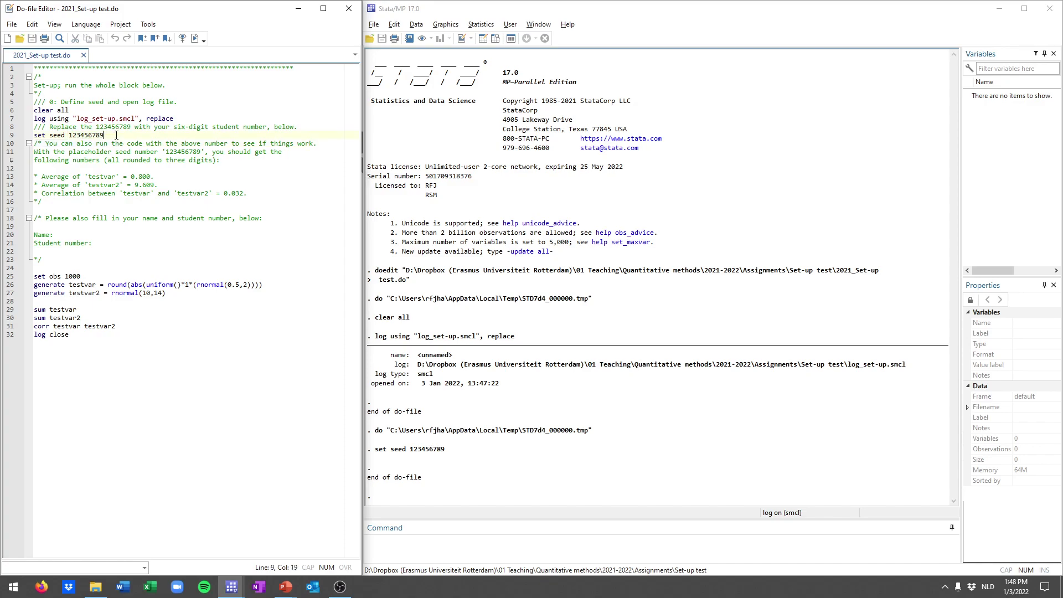
Step: Run set obs 1000 from line 25 to create 1,000 empty observations
{"action": "left_click", "coordinate": [75, 267]}
{"action": "left_click_drag", "start_coordinate": [82, 276], "coordinate": [34, 276]}
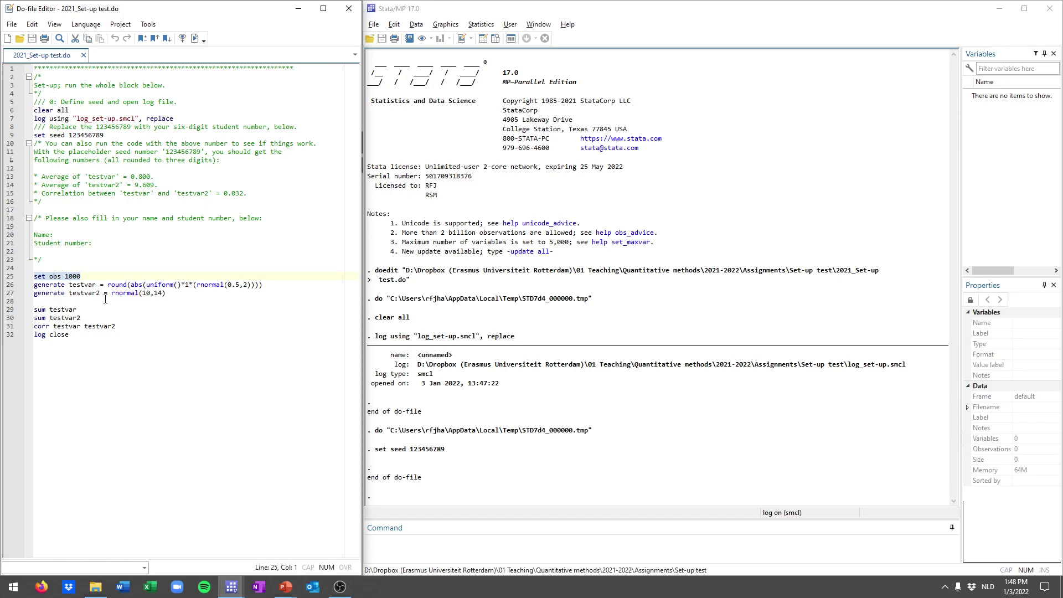
{"action": "left_click_drag", "start_coordinate": [82, 276], "coordinate": [34, 276]}
{"action": "left_click_drag", "start_coordinate": [108, 279], "coordinate": [24, 277]}
{"action": "left_click", "coordinate": [118, 275]}
{"action": "left_click_drag", "start_coordinate": [34, 276], "coordinate": [82, 277]}
{"action": "key", "text": "ctrl+d"}
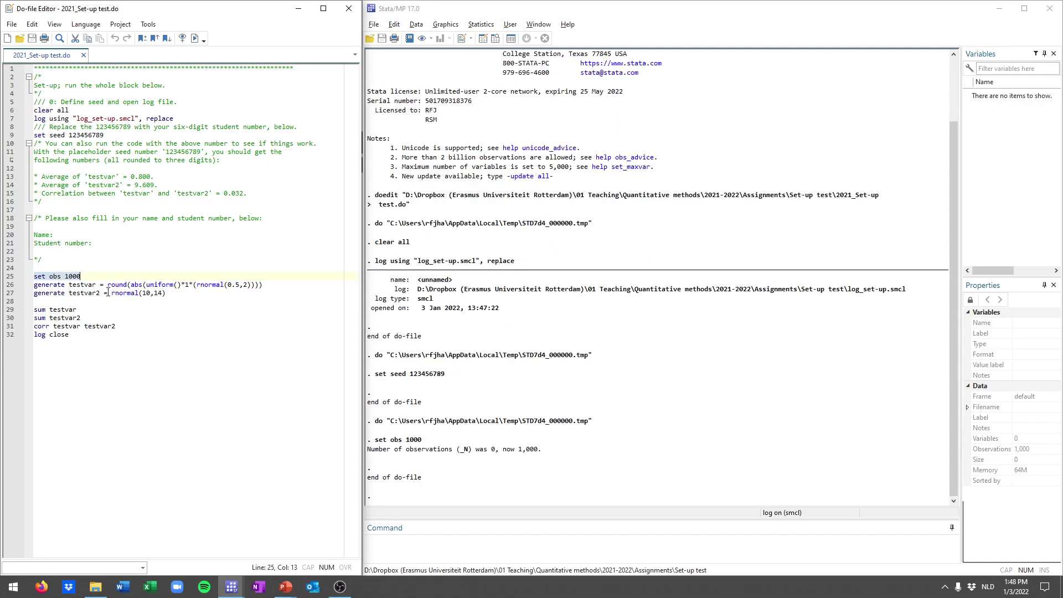
Step: Run the two generate commands on lines 26–27 to create testvar and testvar2
{"action": "left_click", "coordinate": [35, 284]}
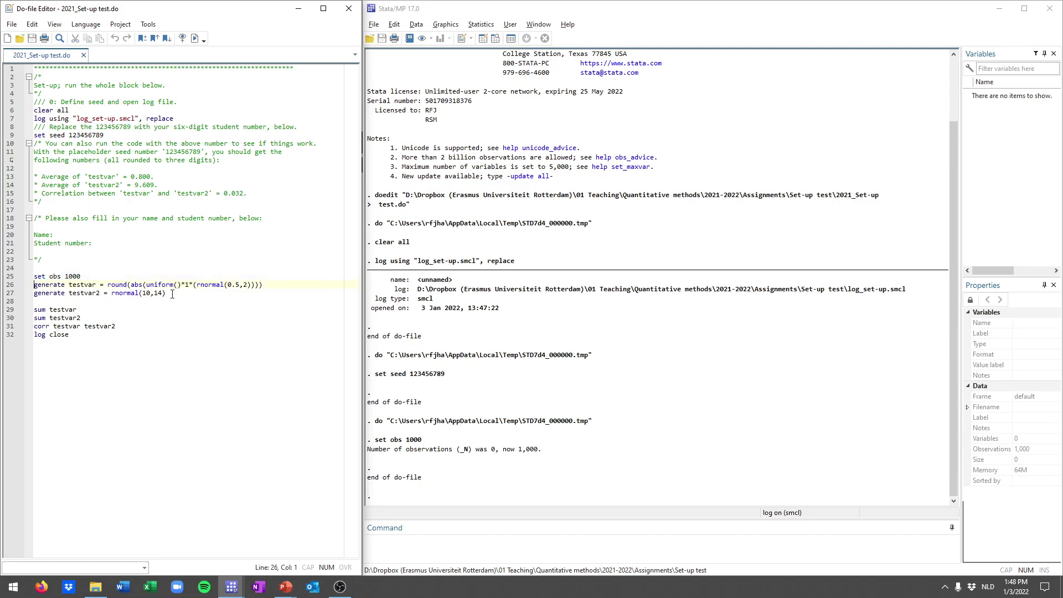
{"action": "left_click_drag", "start_coordinate": [269, 285], "coordinate": [111, 293]}
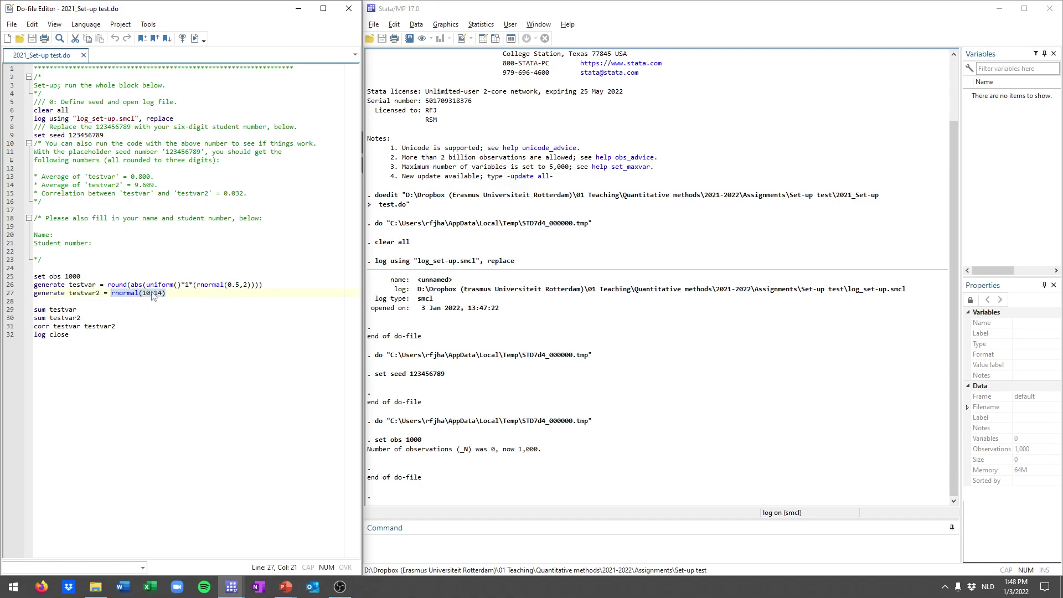
{"action": "left_click_drag", "start_coordinate": [280, 286], "coordinate": [197, 284]}
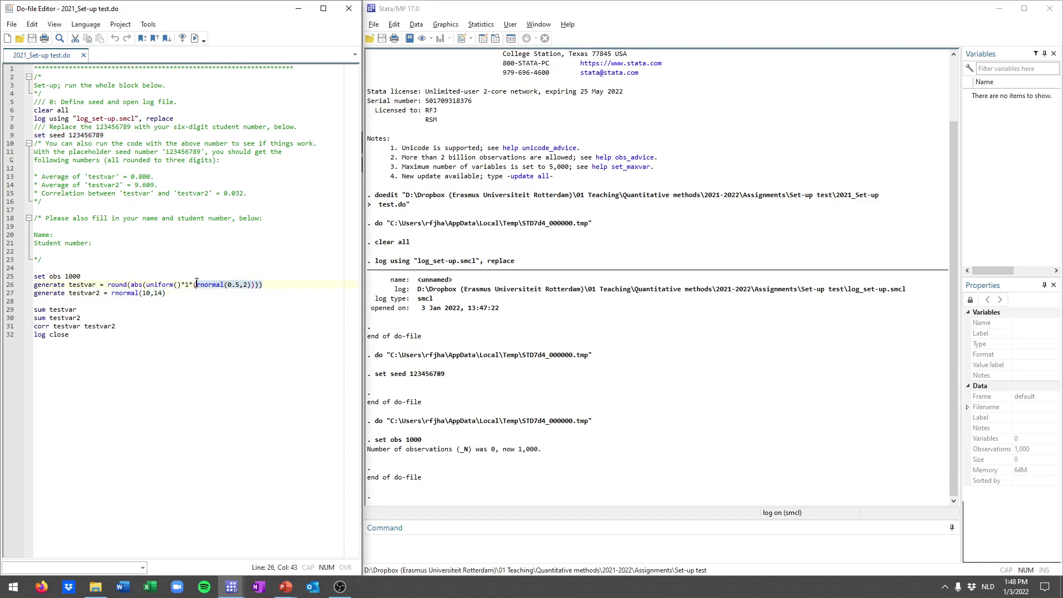
{"action": "left_click_drag", "start_coordinate": [35, 284], "coordinate": [166, 293]}
{"action": "key", "text": "ctrl+d"}
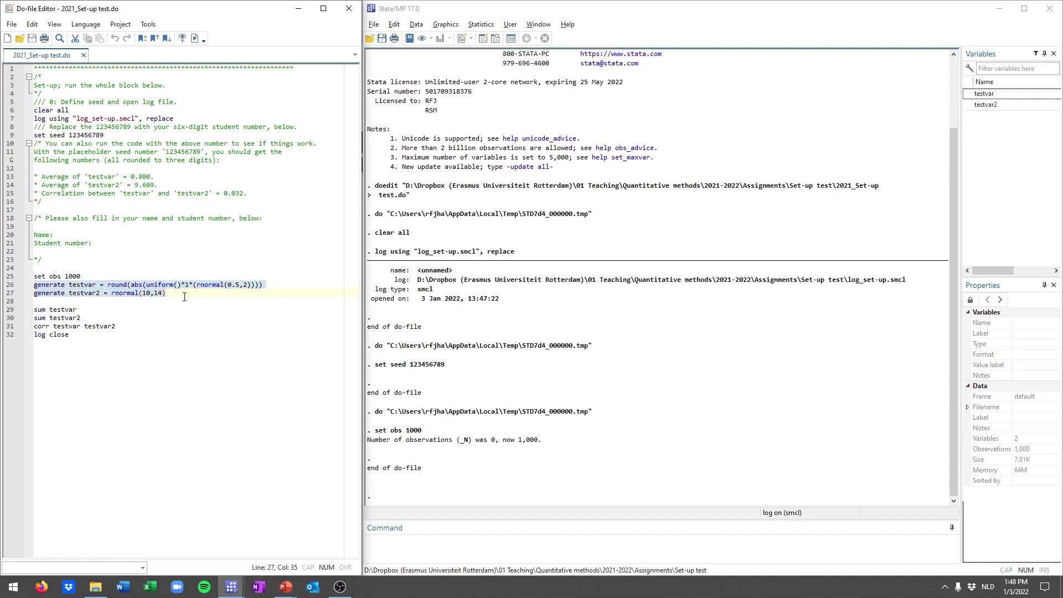
Step: Browse the testvar and testvar2 values in the Data Editor
{"action": "left_click", "coordinate": [418, 544]}
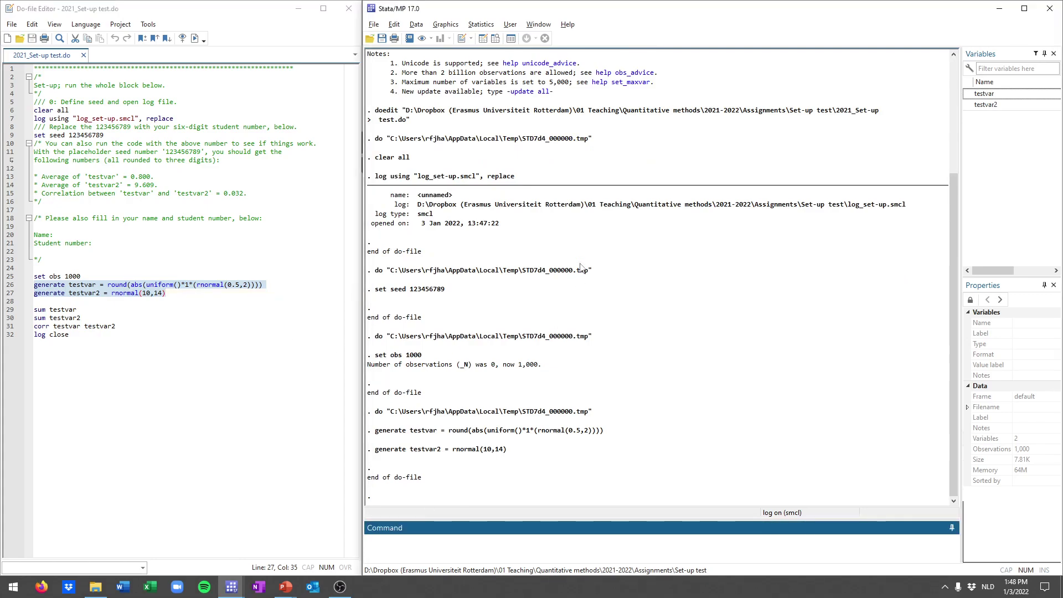
{"action": "key", "text": "ctrl+8"}
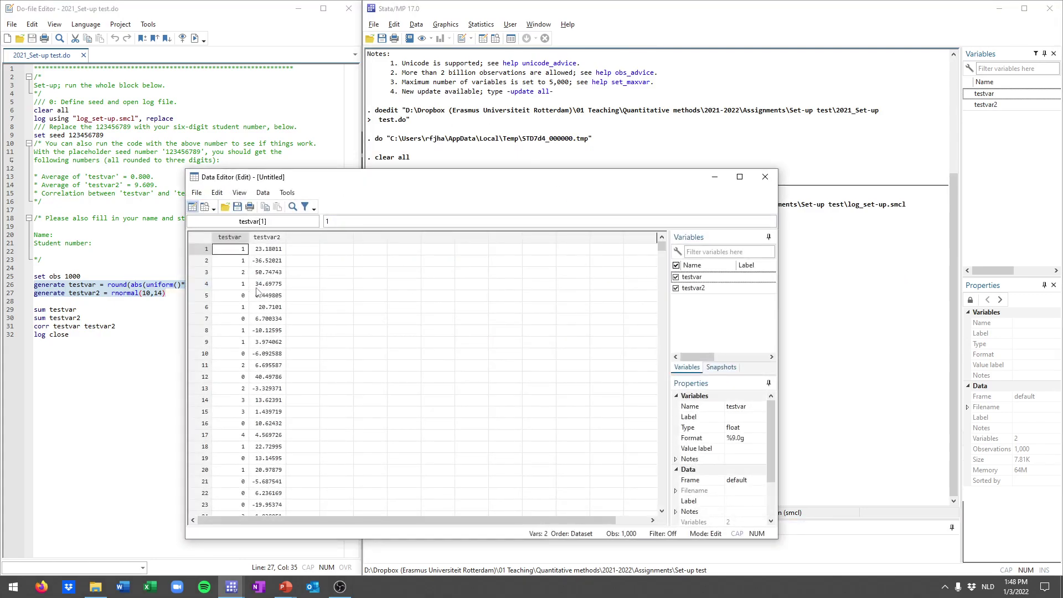
{"action": "scroll", "coordinate": [259, 294], "scroll_direction": "down", "scroll_amount": 16}
{"action": "scroll", "coordinate": [264, 317], "scroll_direction": "down", "scroll_amount": 20}
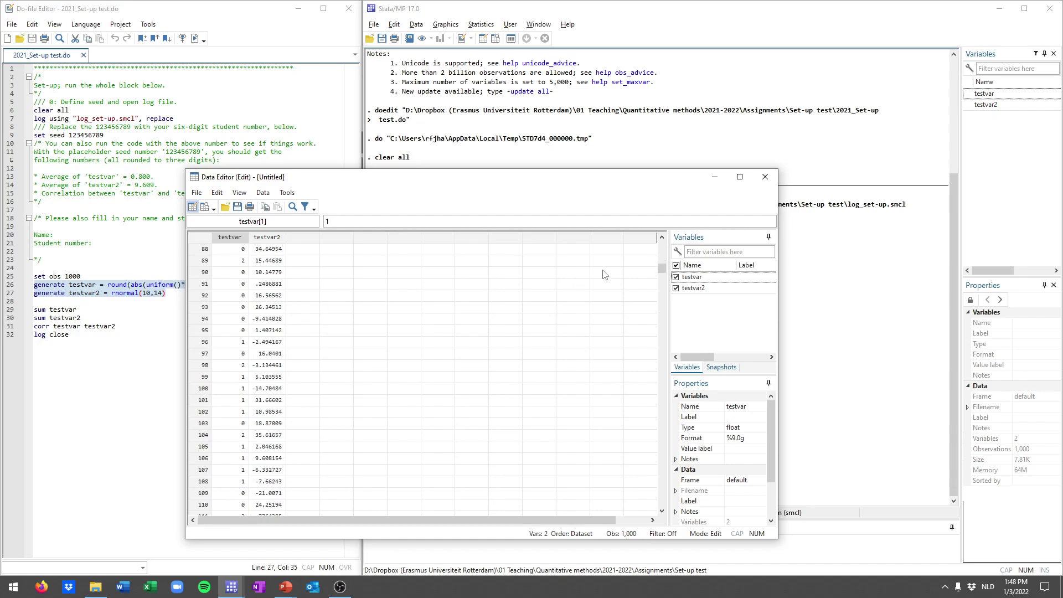
{"action": "left_click_drag", "start_coordinate": [662, 307], "coordinate": [673, 509]}
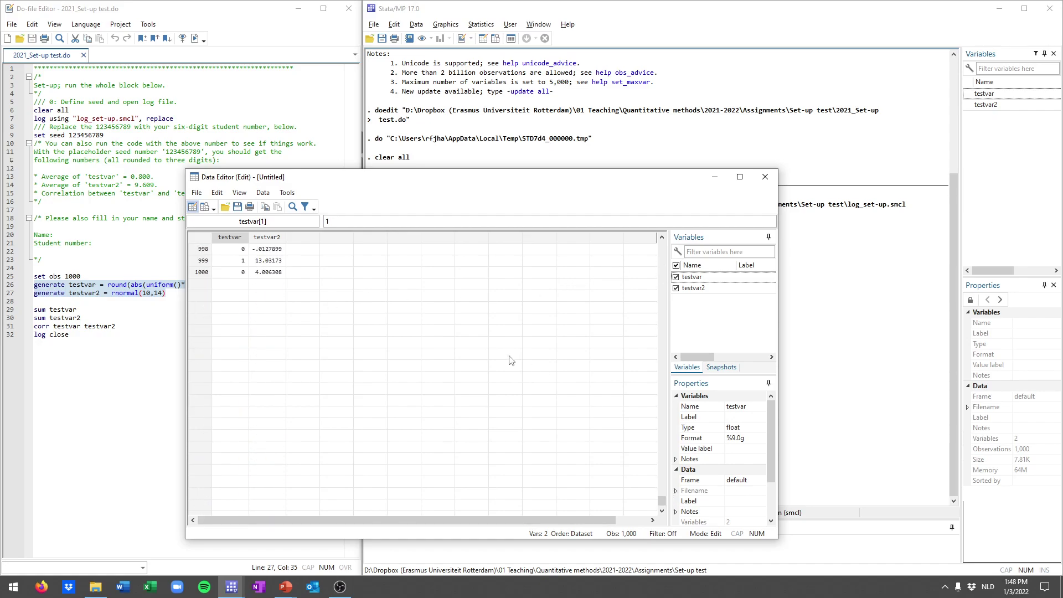
Step: Close the Data Editor and review the expected averages on lines 13–14
{"action": "left_click", "coordinate": [767, 177]}
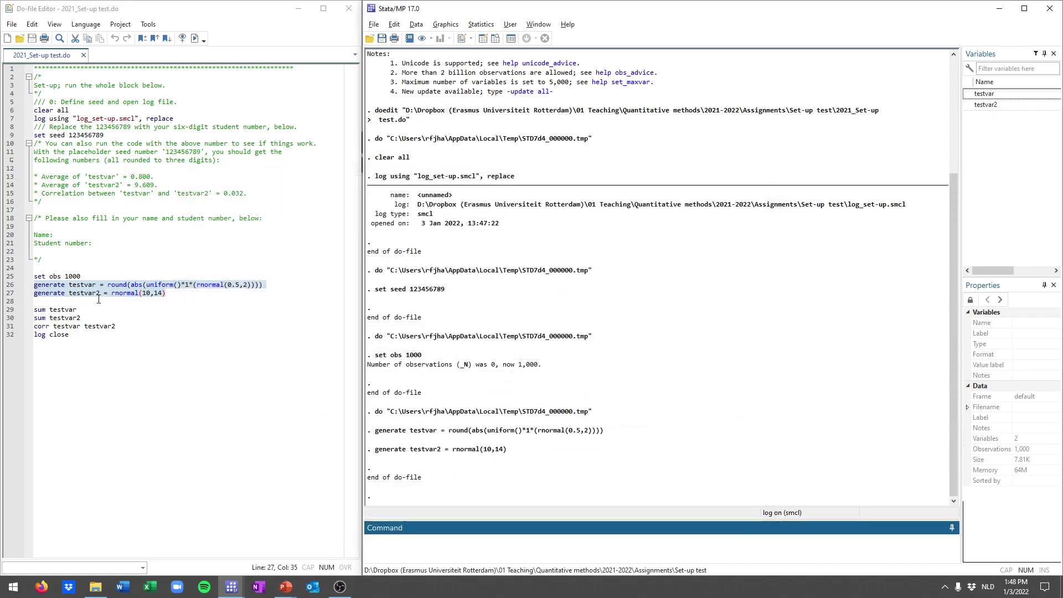
{"action": "left_click", "coordinate": [126, 301]}
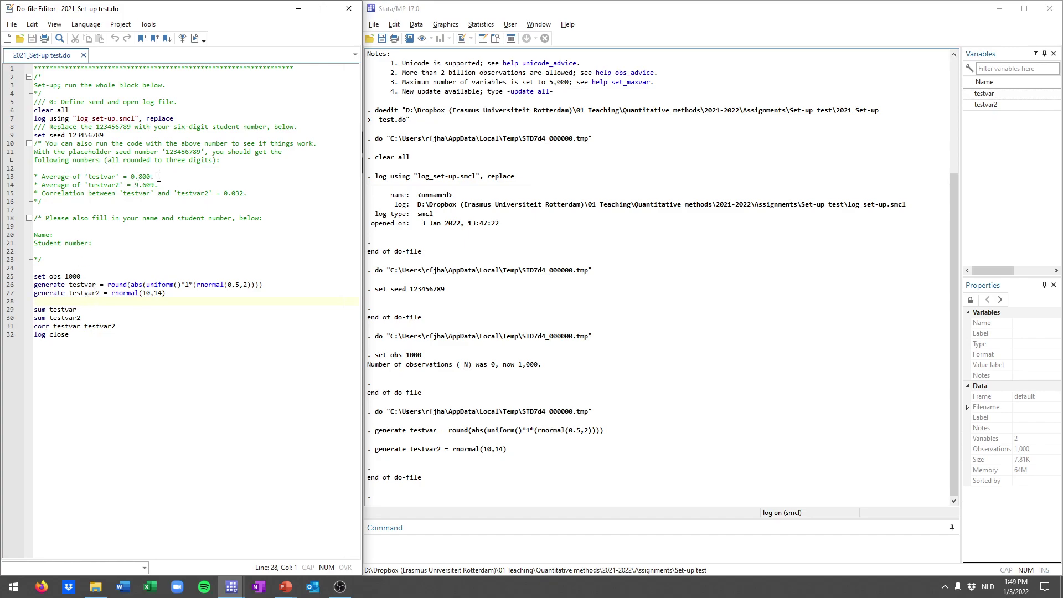
{"action": "left_click_drag", "start_coordinate": [155, 176], "coordinate": [42, 177]}
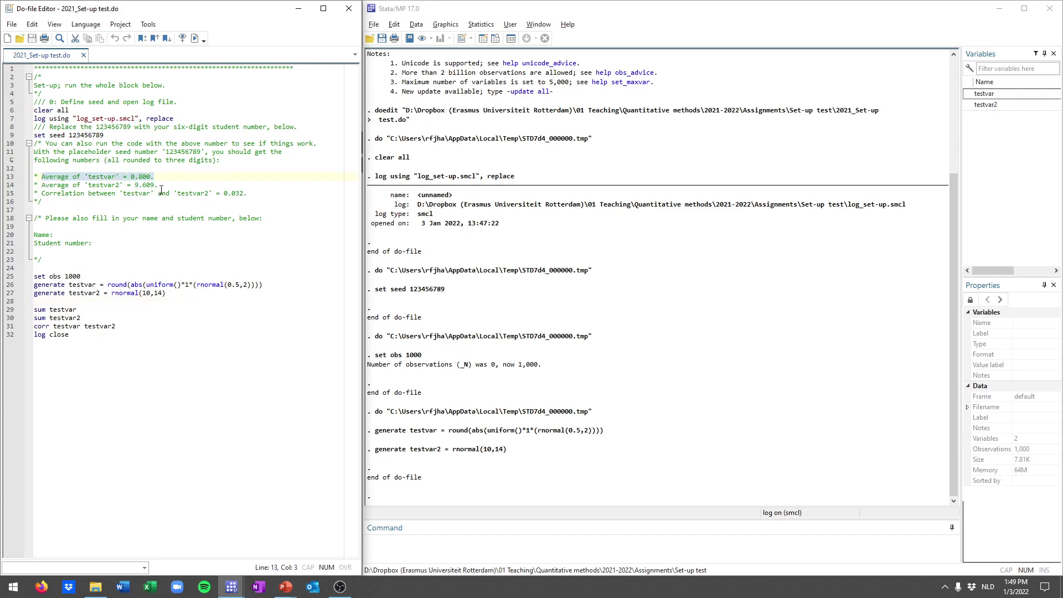
{"action": "left_click_drag", "start_coordinate": [162, 185], "coordinate": [41, 184]}
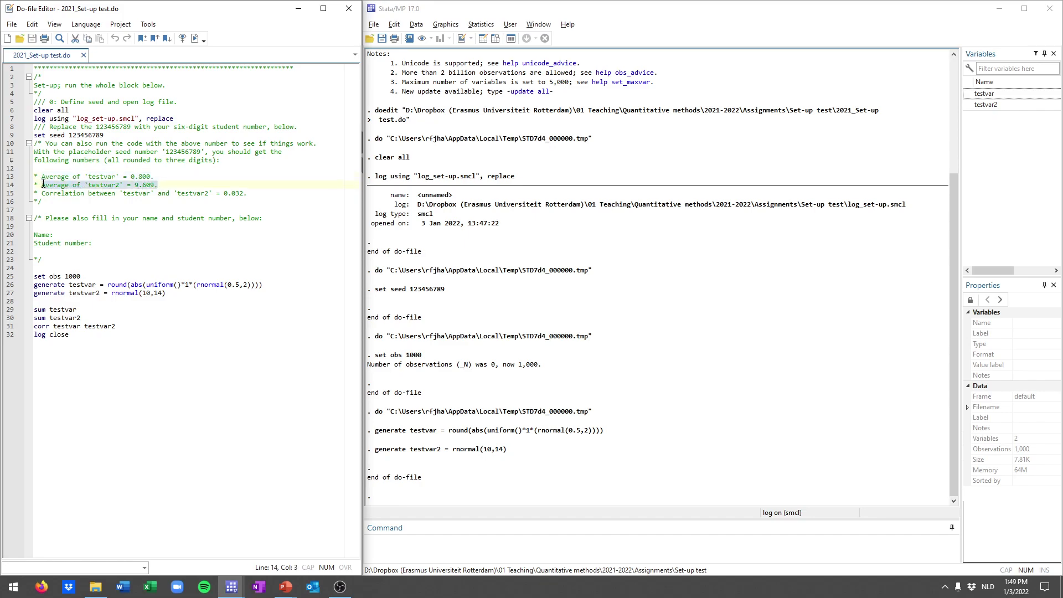
Step: Run sum testvar, giving 1,000 observations with mean .8, min 0, max 6
{"action": "left_click", "coordinate": [41, 326]}
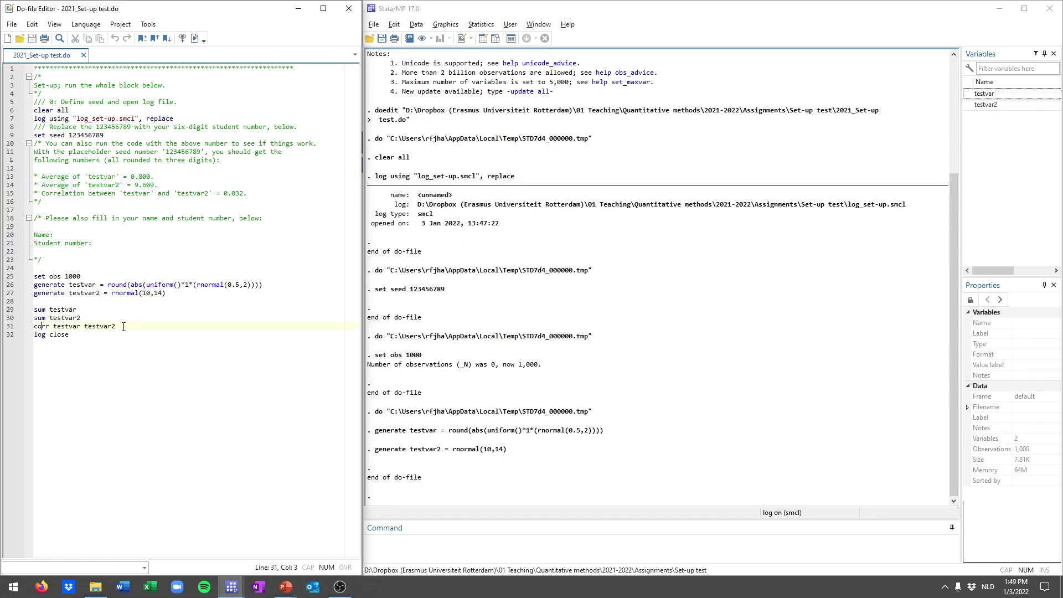
{"action": "left_click_drag", "start_coordinate": [115, 326], "coordinate": [34, 326]}
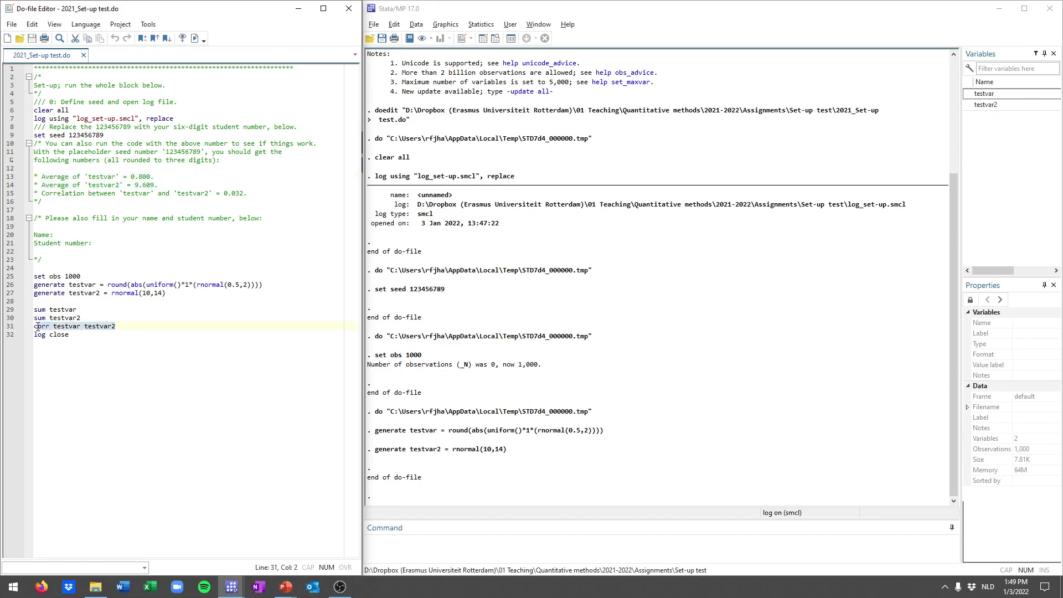
{"action": "left_click", "coordinate": [116, 328]}
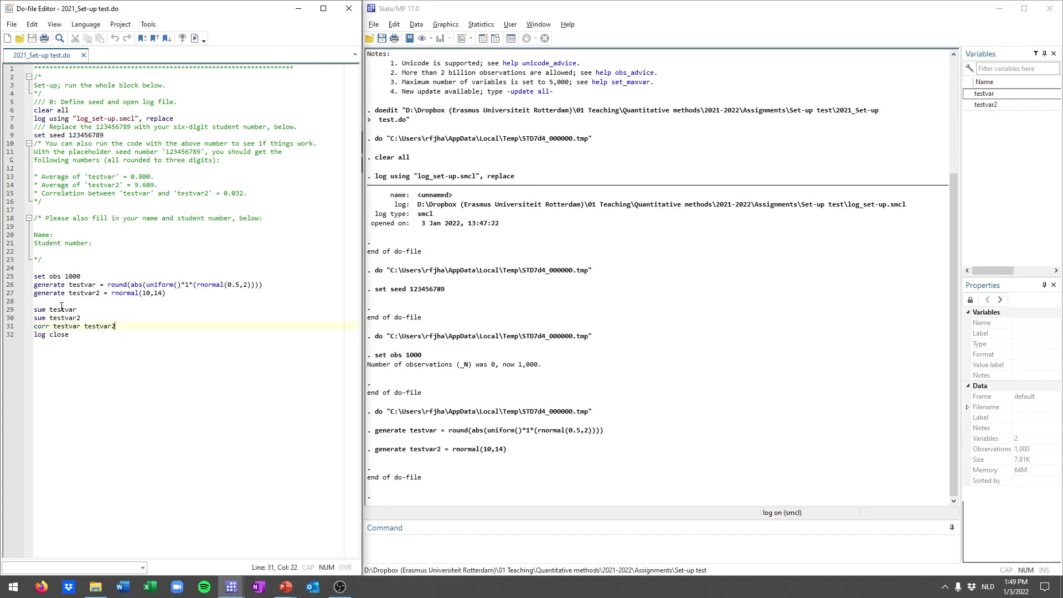
{"action": "left_click", "coordinate": [61, 304]}
{"action": "left_click", "coordinate": [126, 326], "text": "shift"}
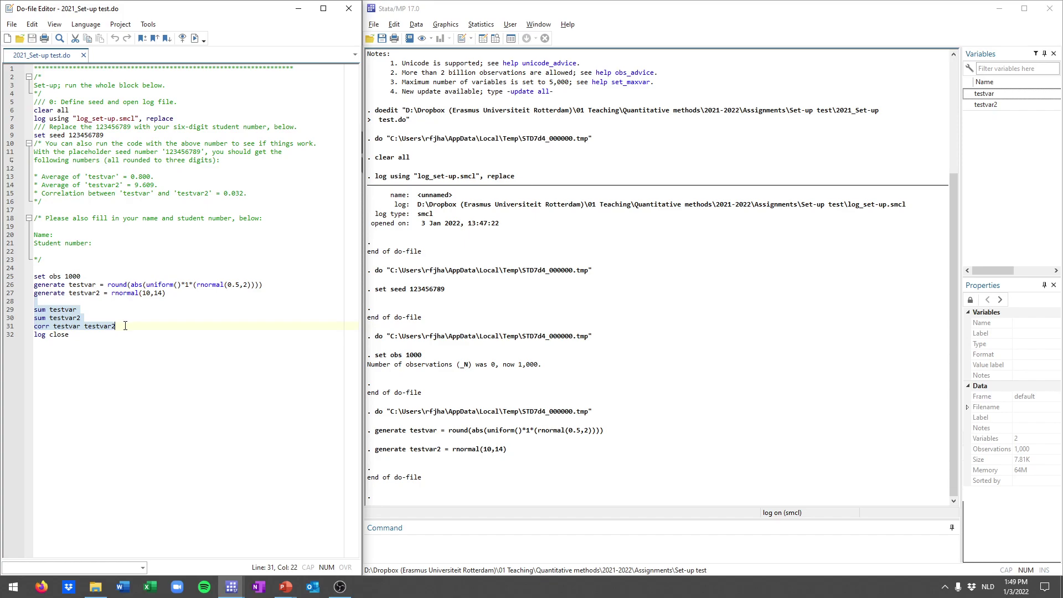
{"action": "left_click_drag", "start_coordinate": [78, 310], "coordinate": [34, 310]}
{"action": "key", "text": "ctrl+d"}
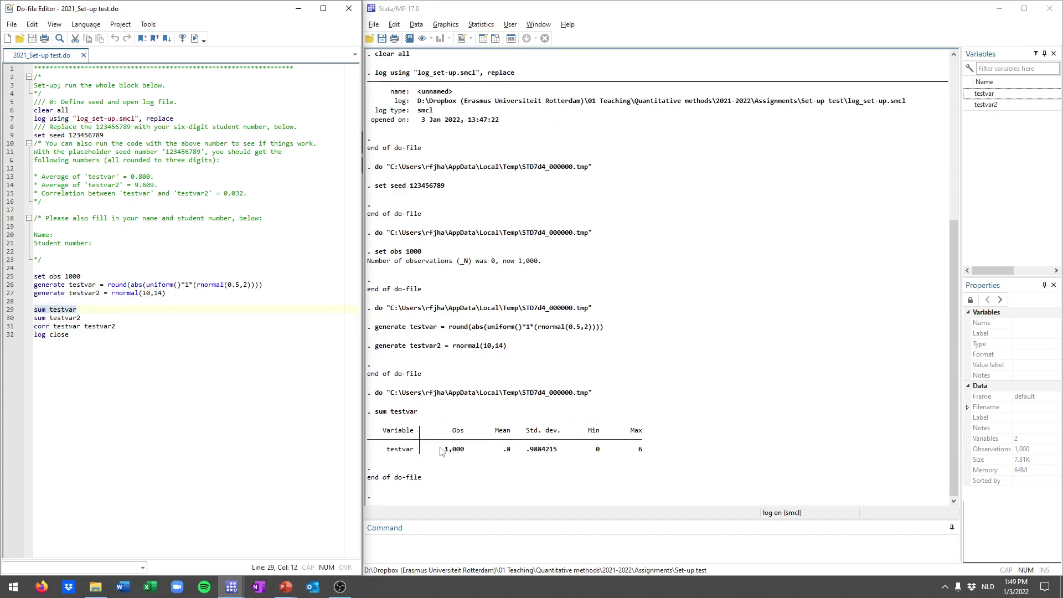
Step: Check testvar's mean of .8, then run sum testvar2 showing mean 9.609136
{"action": "double_click", "coordinate": [394, 412]}
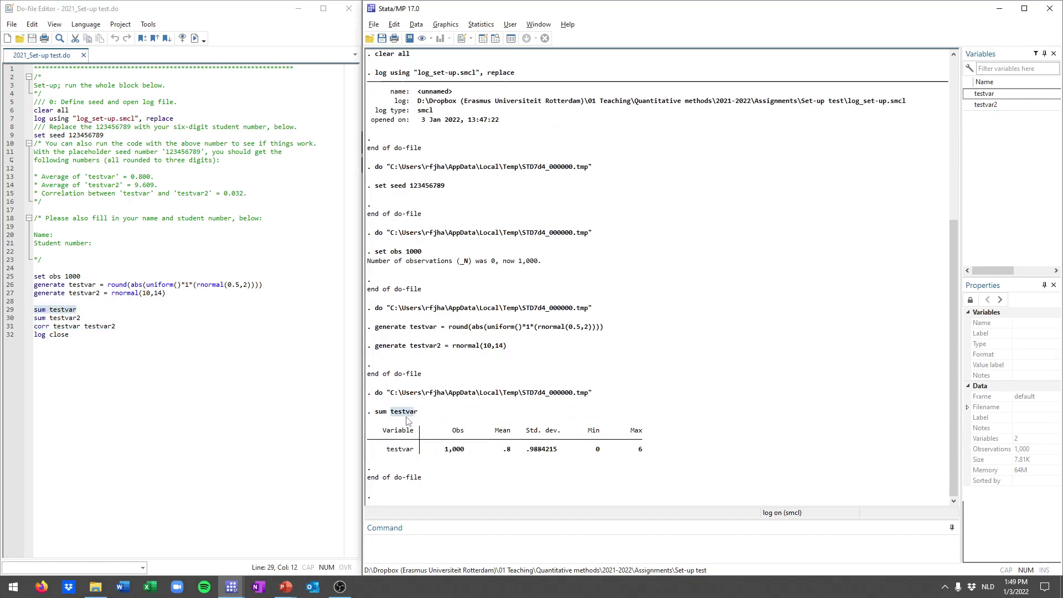
{"action": "double_click", "coordinate": [506, 451]}
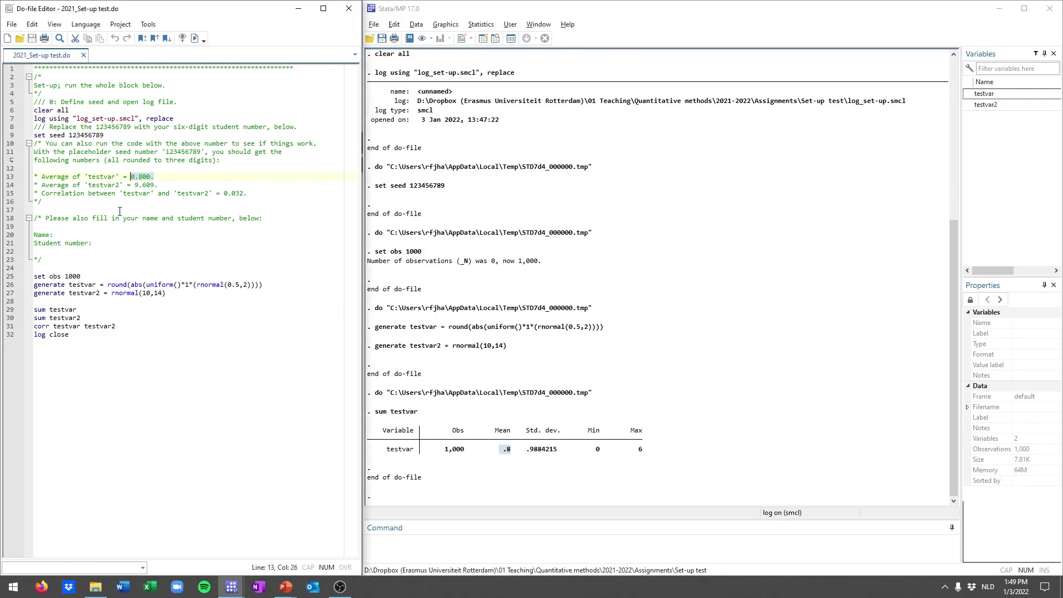
{"action": "left_click_drag", "start_coordinate": [82, 319], "coordinate": [34, 318]}
{"action": "key", "text": "ctrl+d"}
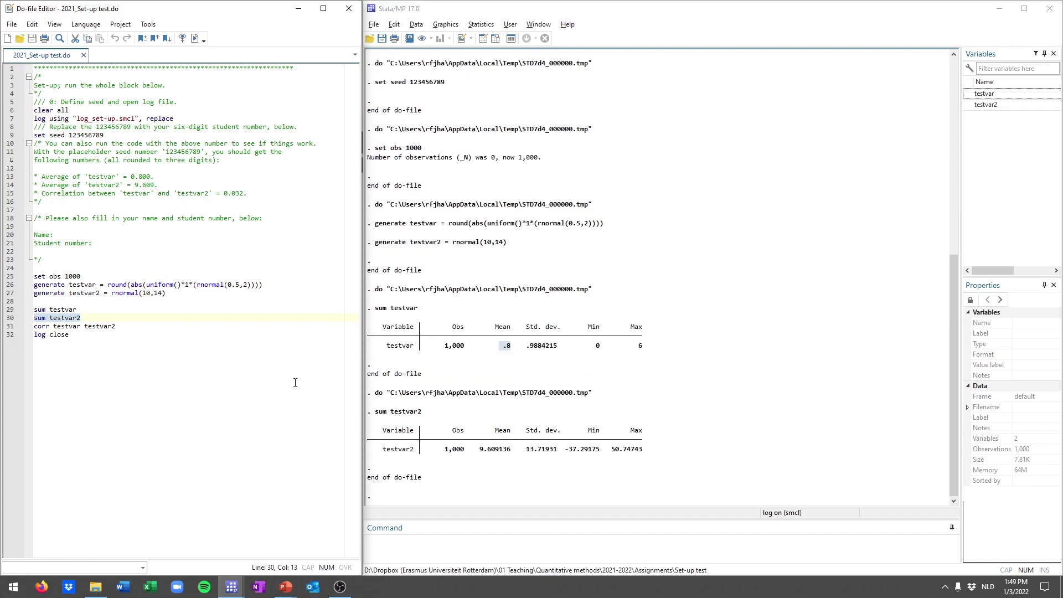
{"action": "left_click_drag", "start_coordinate": [480, 450], "coordinate": [497, 454]}
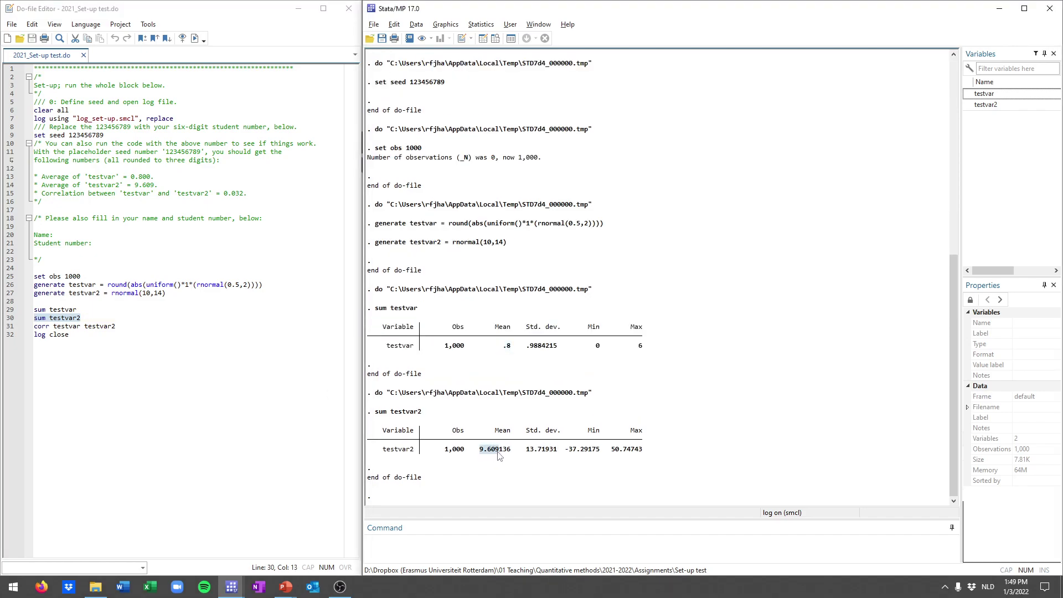
Step: Run corr testvar testvar2, giving 0.0319, then select the seed value 123456789
{"action": "triple_click", "coordinate": [118, 327]}
{"action": "key", "text": "ctrl+d"}
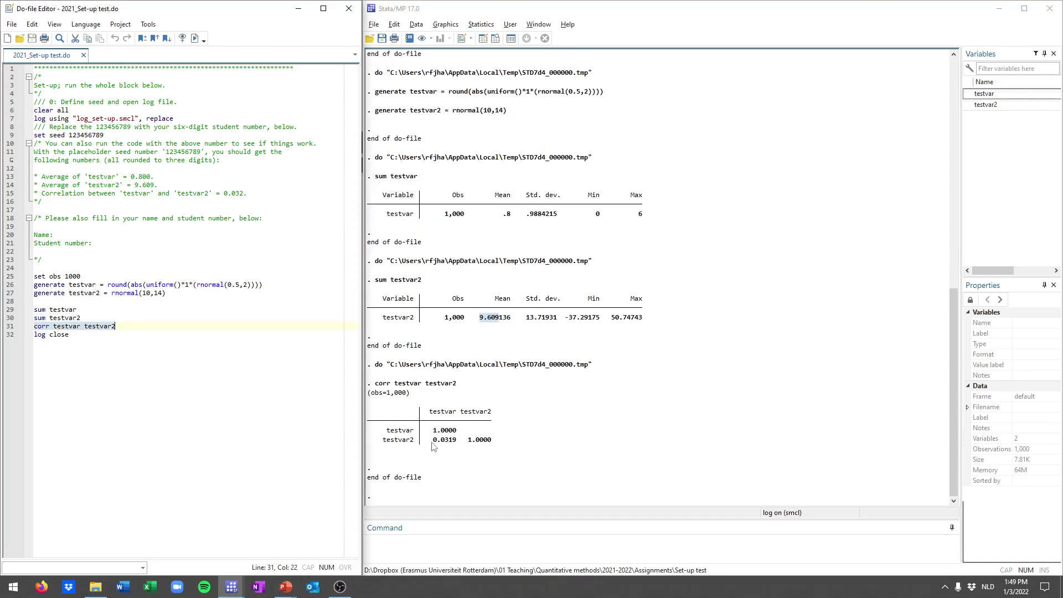
{"action": "left_click_drag", "start_coordinate": [432, 444], "coordinate": [453, 443]}
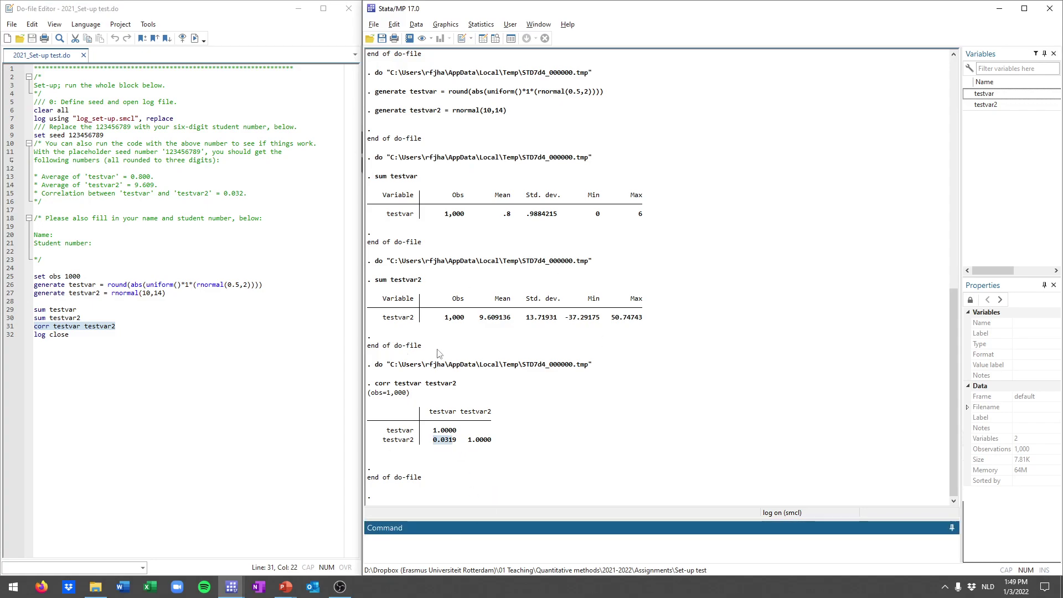
{"action": "left_click", "coordinate": [101, 135]}
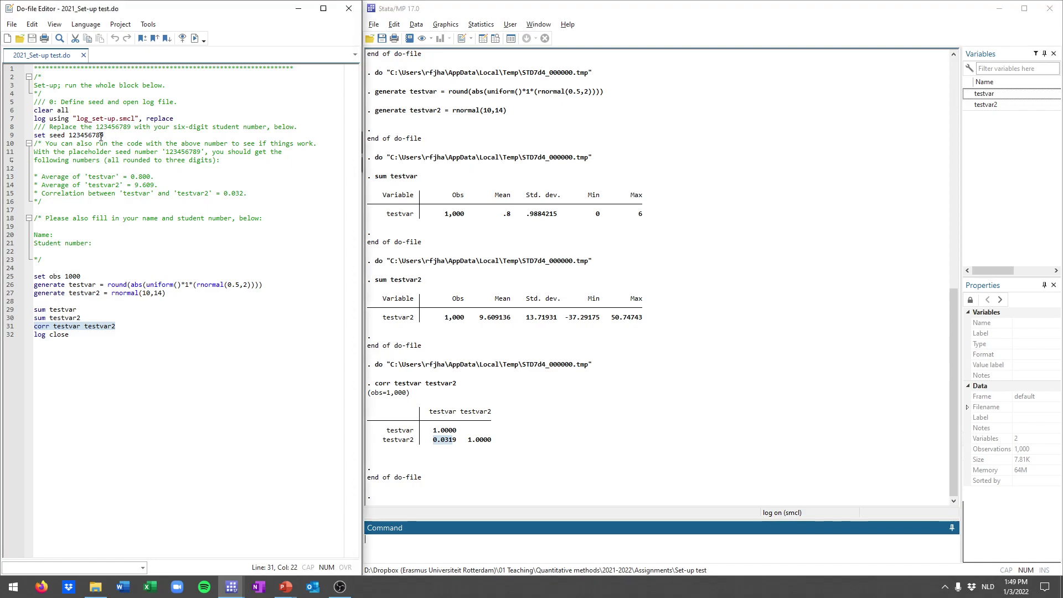
{"action": "double_click", "coordinate": [102, 135]}
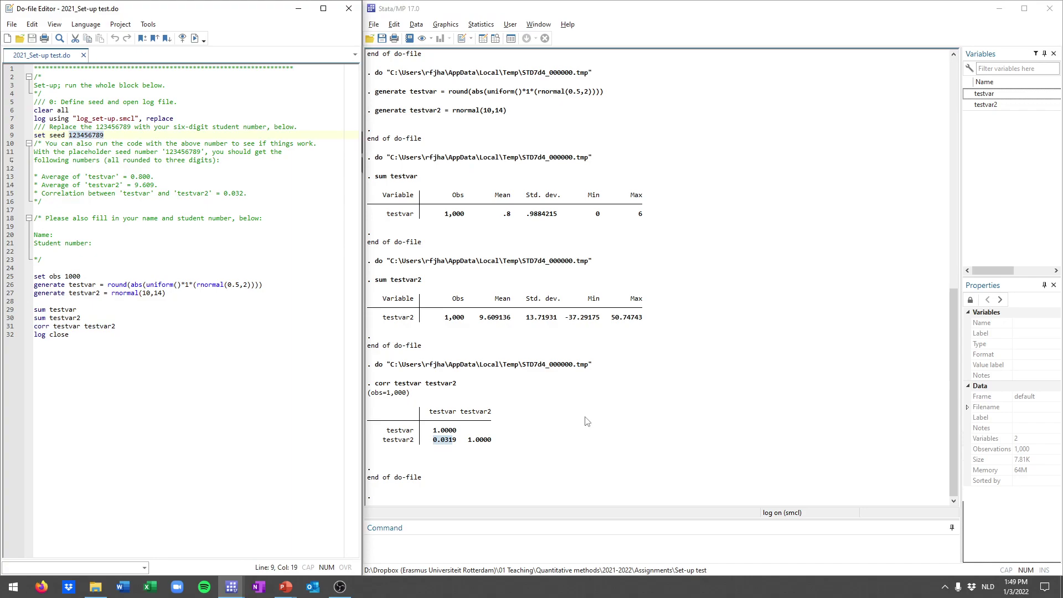
{"action": "left_click", "coordinate": [551, 538]}
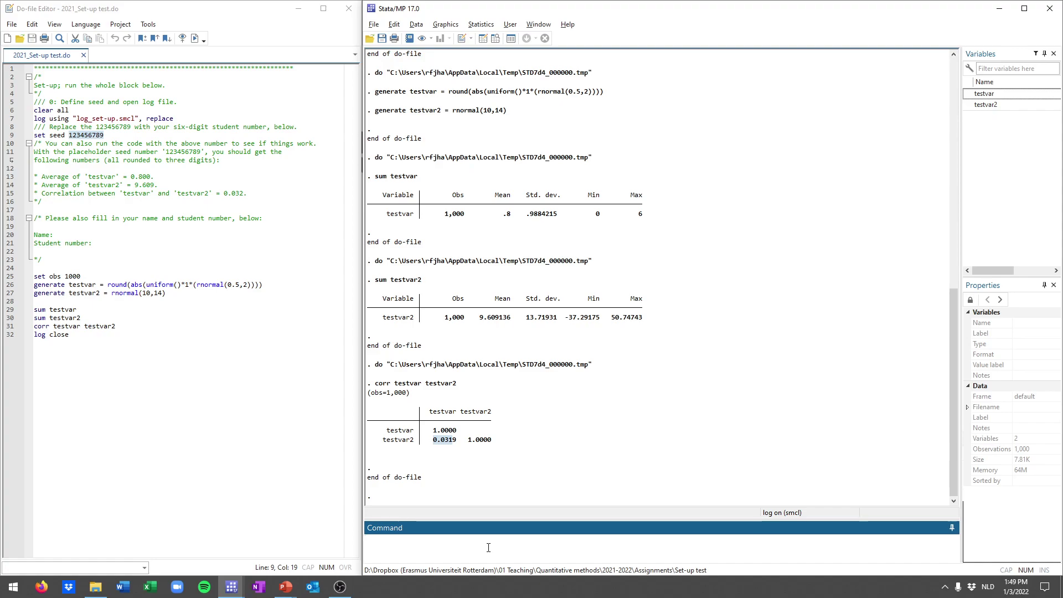
Step: Clear memory with clear all, change the seed to 64405 and run it
{"action": "type", "text": "ear all"}
{"action": "key", "text": "Return"}
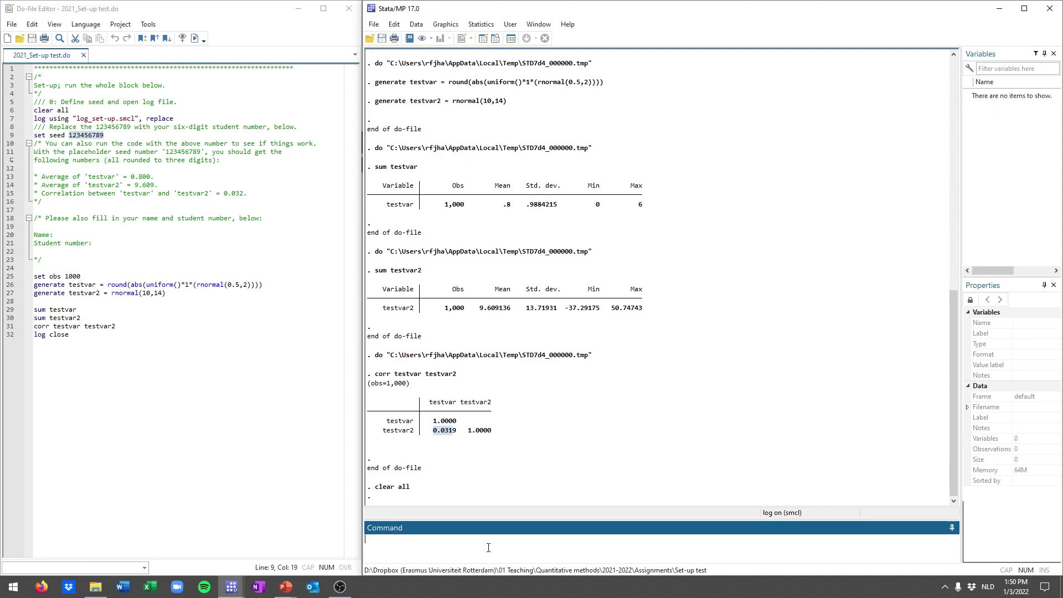
{"action": "left_click", "coordinate": [103, 139]}
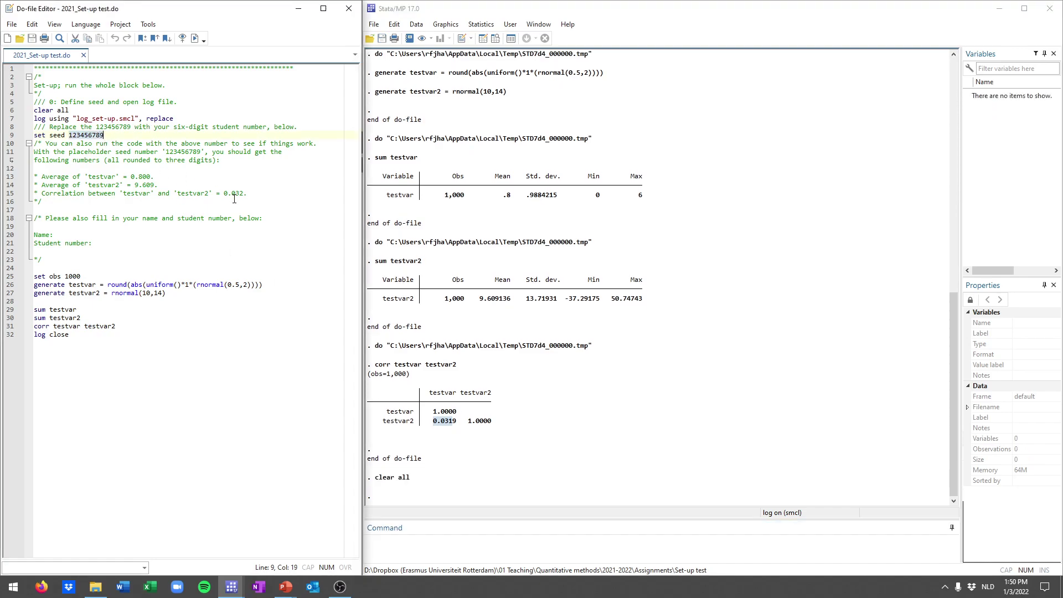
{"action": "type", "text": "6"}
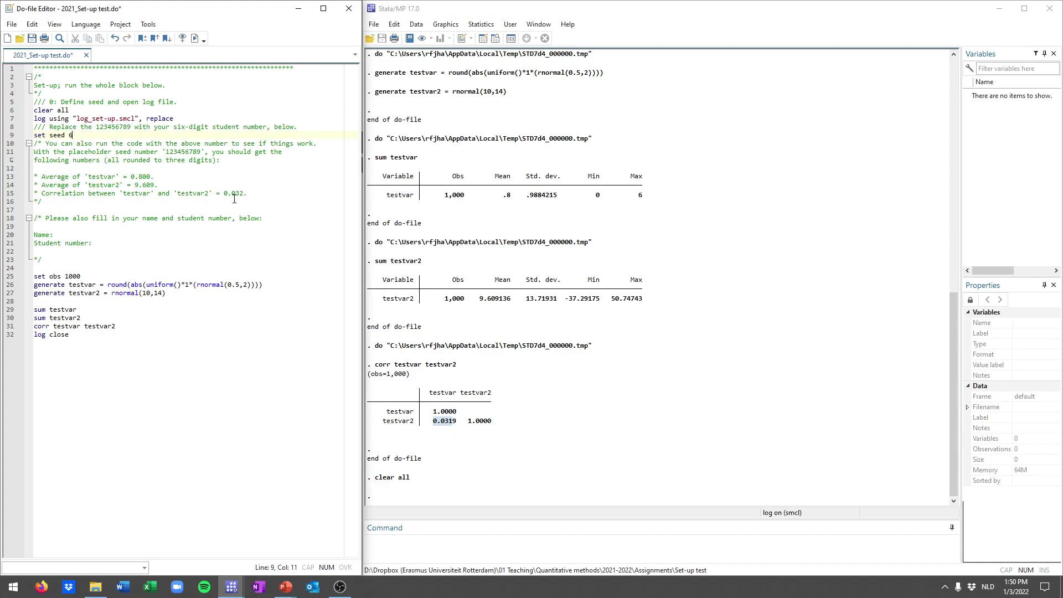
{"action": "type", "text": "6405"}
{"action": "left_click", "coordinate": [36, 135]}
{"action": "left_click", "coordinate": [90, 135], "text": "shift"}
{"action": "key", "text": "ctrl+d"}
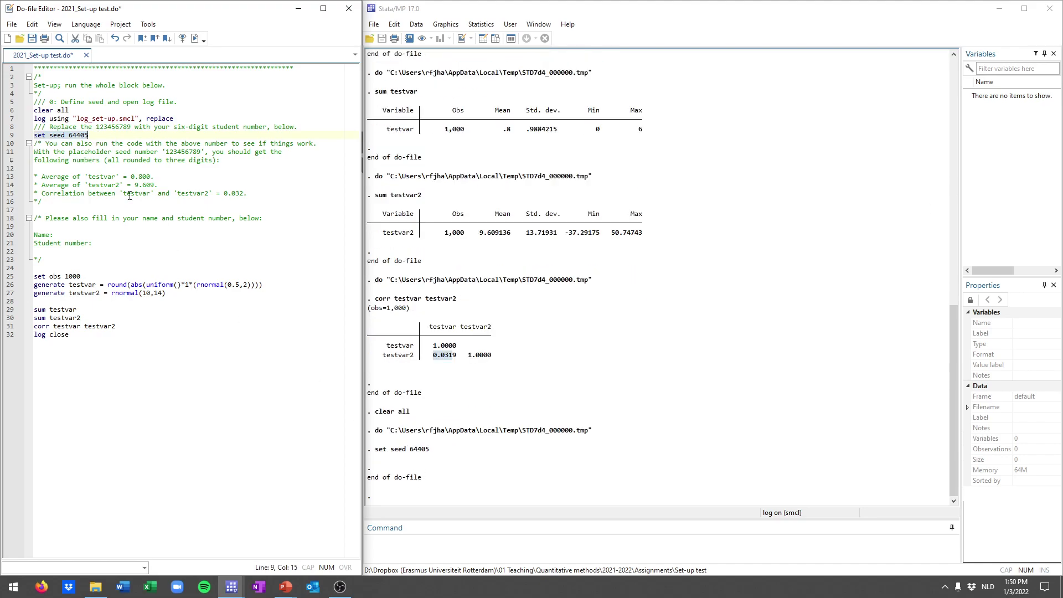
Step: Rerun set obs 1000 and the two generate commands under the new seed
{"action": "left_click", "coordinate": [133, 218]}
{"action": "left_click", "coordinate": [34, 277]}
{"action": "left_click", "coordinate": [81, 277], "text": "shift"}
{"action": "key", "text": "ctrl+d"}
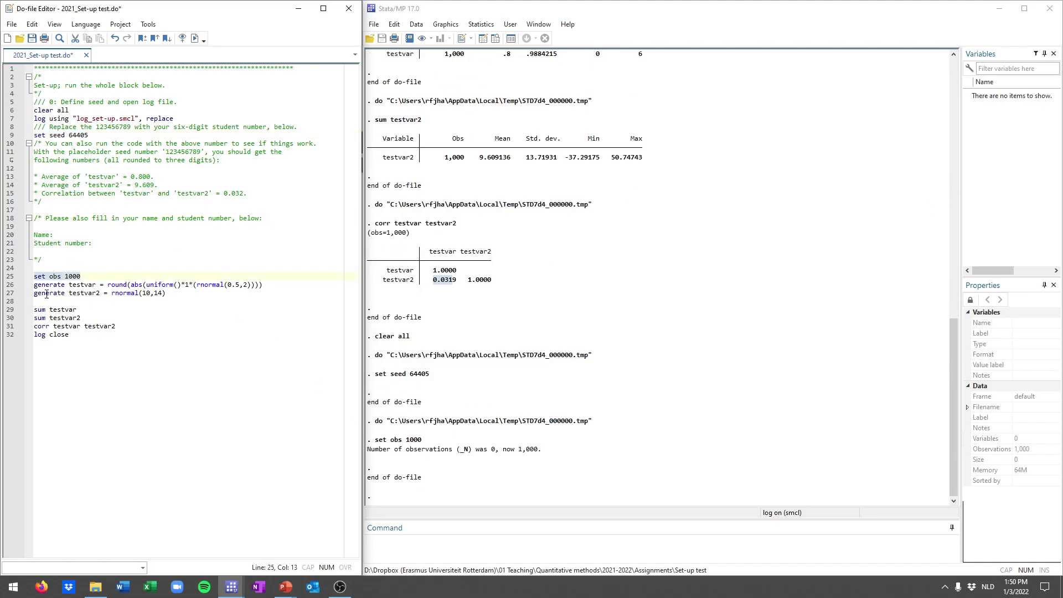
{"action": "left_click", "coordinate": [35, 285]}
{"action": "left_click", "coordinate": [169, 293], "text": "shift"}
{"action": "key", "text": "ctrl+d"}
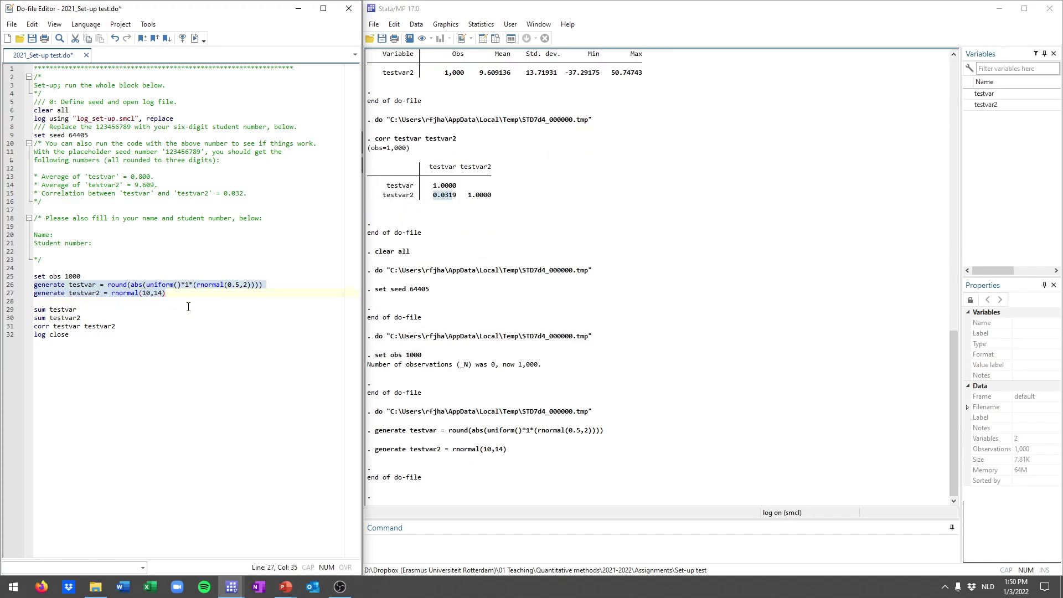
Step: Rerun both summaries, giving new means .758 for testvar and 9.431346 for testvar2
{"action": "left_click", "coordinate": [34, 310]}
{"action": "left_click", "coordinate": [81, 318], "text": "shift"}
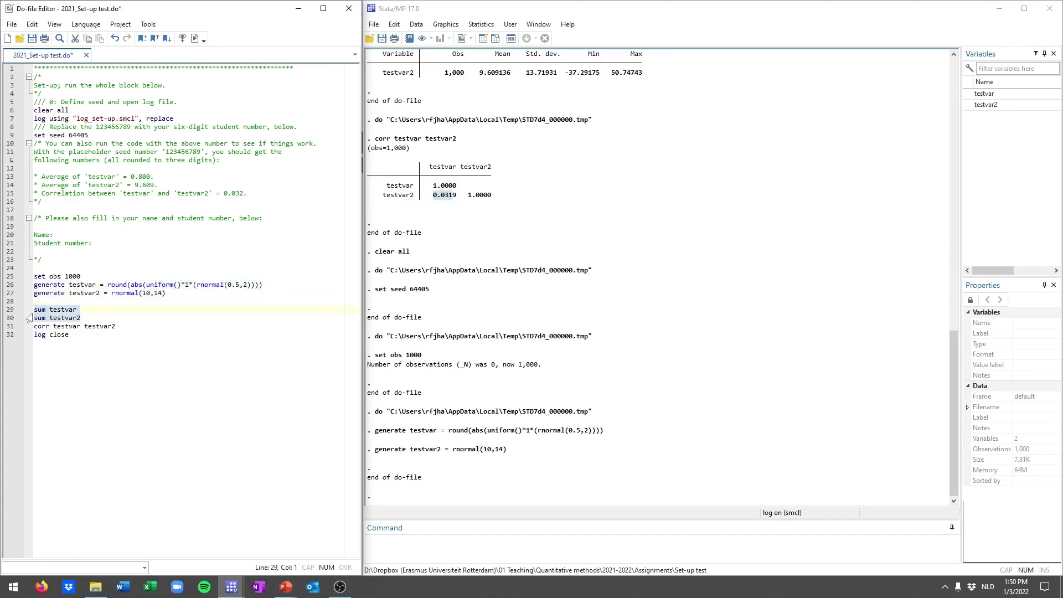
{"action": "key", "text": "ctrl+d"}
{"action": "left_click_drag", "start_coordinate": [491, 393], "coordinate": [510, 397]}
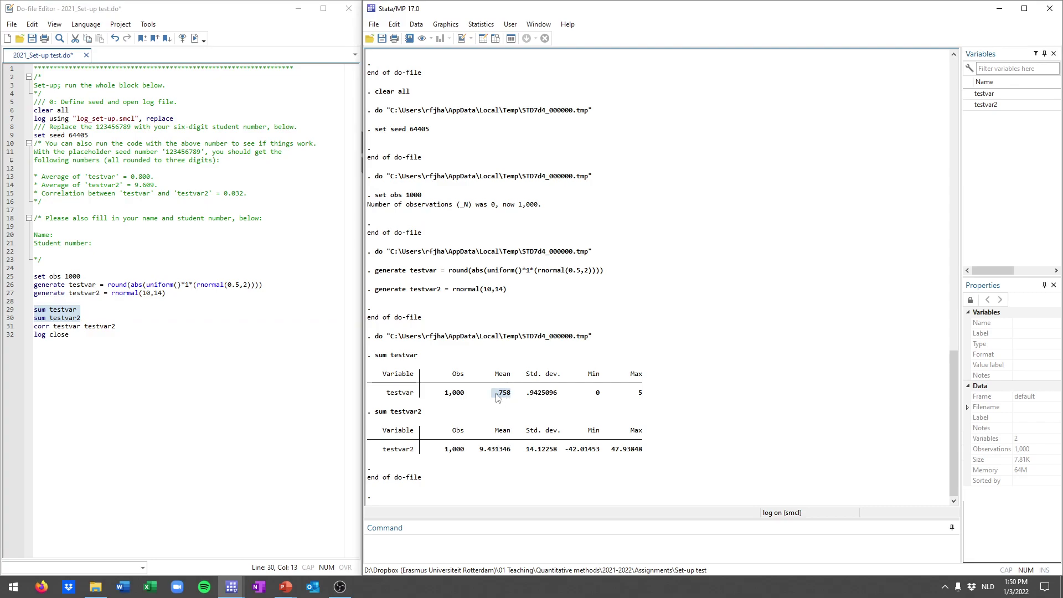
{"action": "left_click", "coordinate": [501, 397]}
{"action": "left_click_drag", "start_coordinate": [479, 449], "coordinate": [496, 453]}
Step: Rerun corr testvar testvar2, now giving 0.0097, and return to the seed value
{"action": "left_click_drag", "start_coordinate": [34, 326], "coordinate": [116, 326]}
{"action": "key", "text": "ctrl+d"}
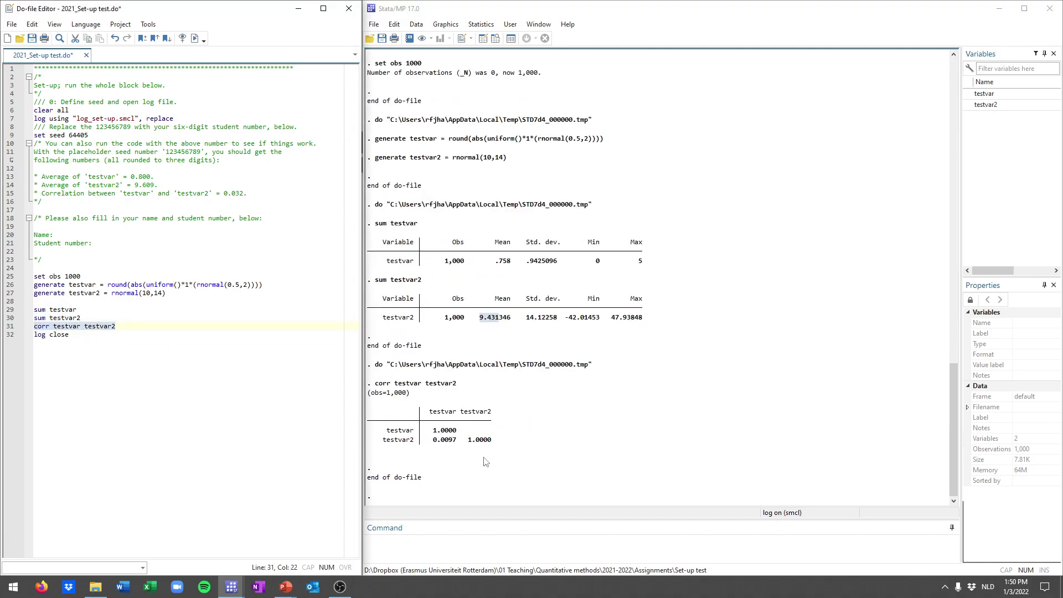
{"action": "left_click", "coordinate": [117, 325]}
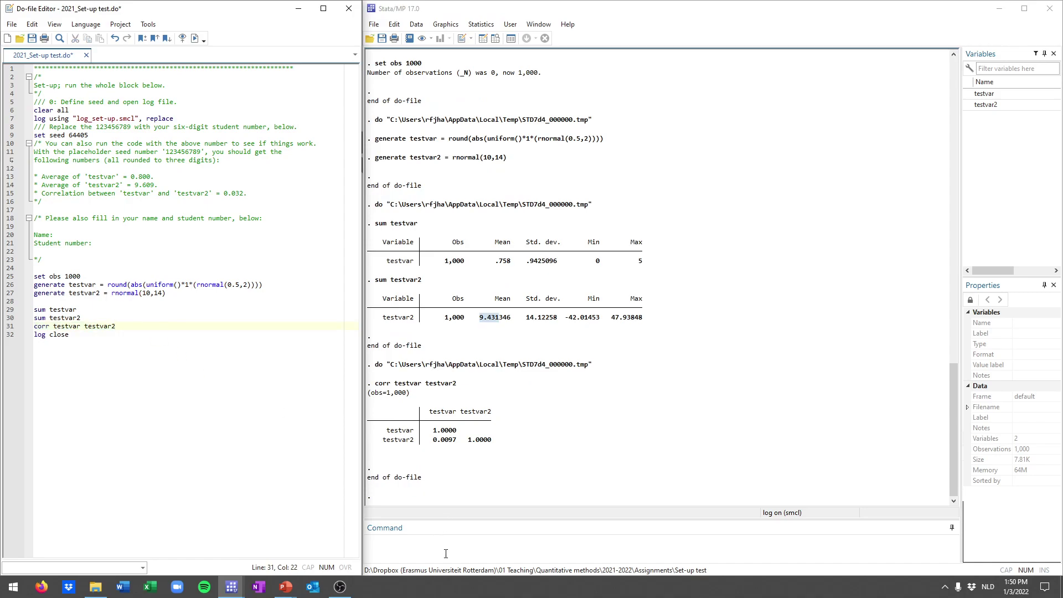
{"action": "left_click", "coordinate": [60, 137]}
{"action": "left_click", "coordinate": [71, 135]}
Step: Run clear all and undo the edit to restore seed 123456789
{"action": "left_click", "coordinate": [438, 540]}
{"action": "type", "text": "cl"}
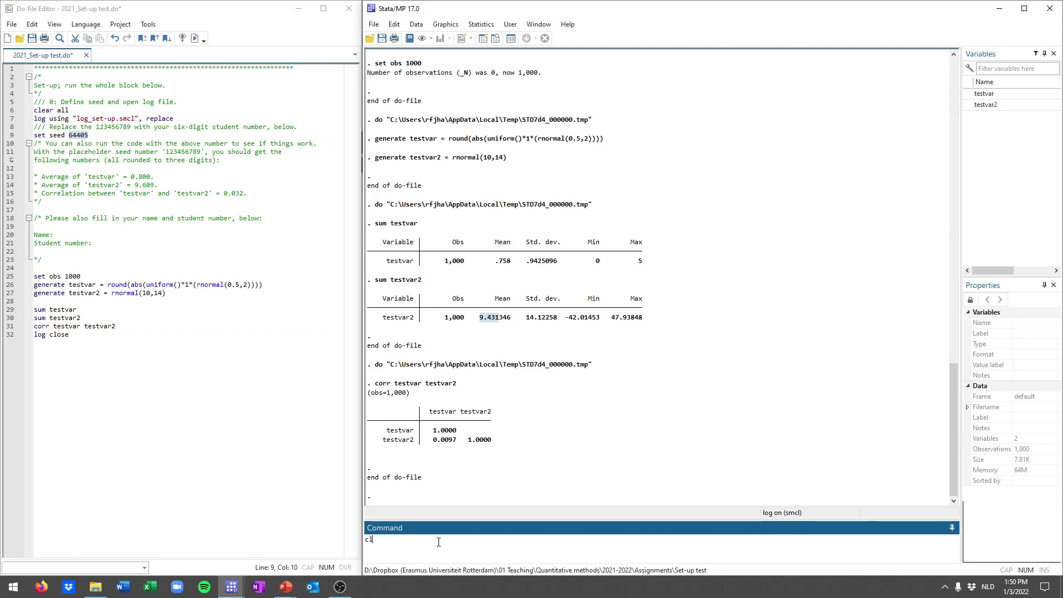
{"action": "type", "text": "ear all"}
{"action": "key", "text": "Return"}
{"action": "key", "text": "alt+Tab"}
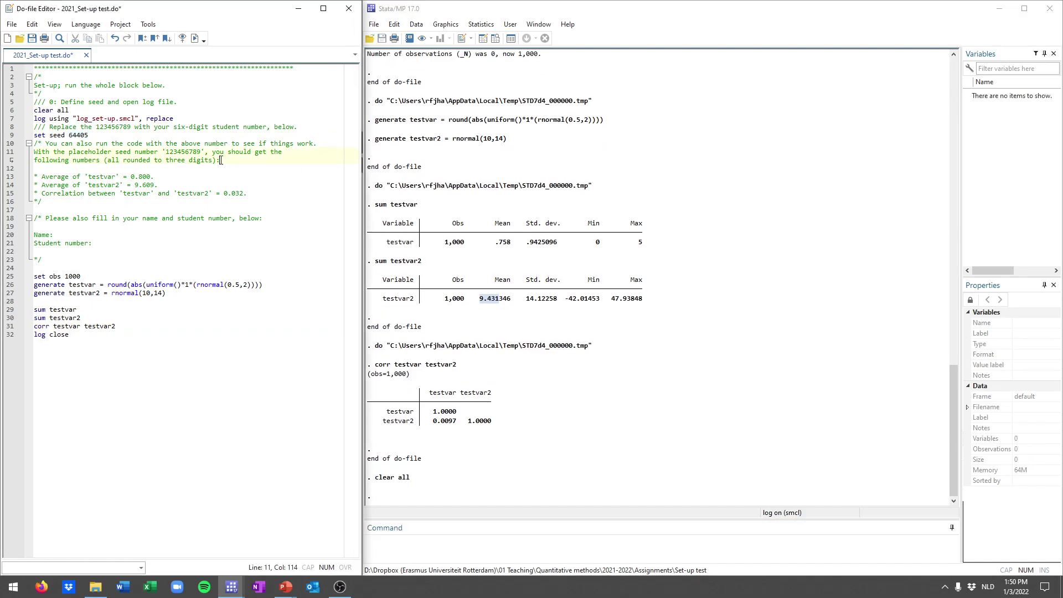
{"action": "key", "text": "Delete"}
{"action": "key", "text": "Delete"}
{"action": "key", "text": "Delete"}
{"action": "key", "text": "Delete"}
{"action": "key", "text": "Delete"}
{"action": "type", "text": "66"}
{"action": "key", "text": "ctrl+z"}
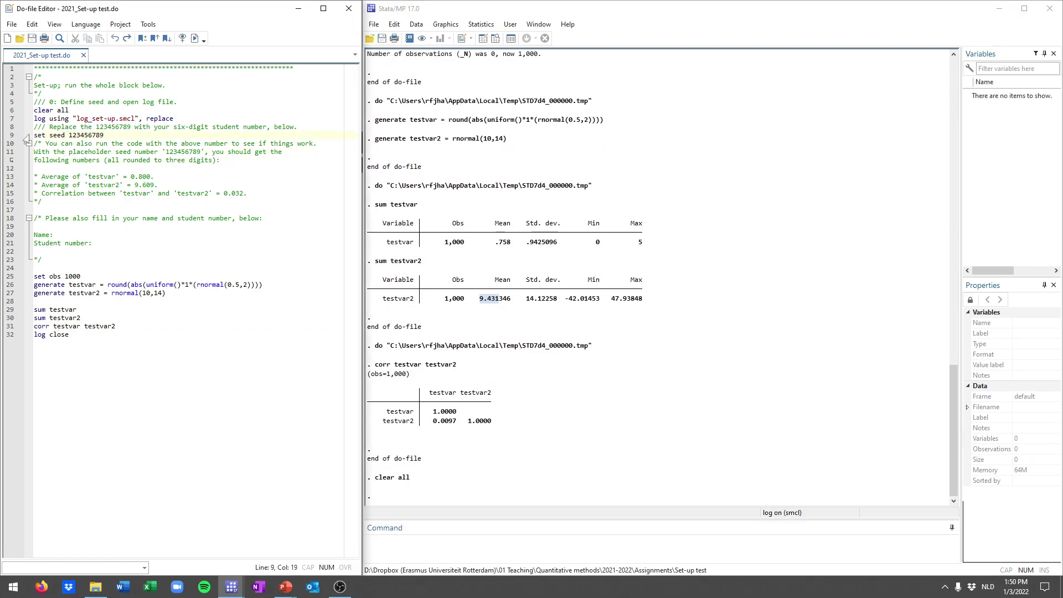
Step: Run lines 9–31, reproducing means .8 and 9.609136 and correlation 0.0319
{"action": "left_click_drag", "start_coordinate": [34, 135], "coordinate": [148, 326]}
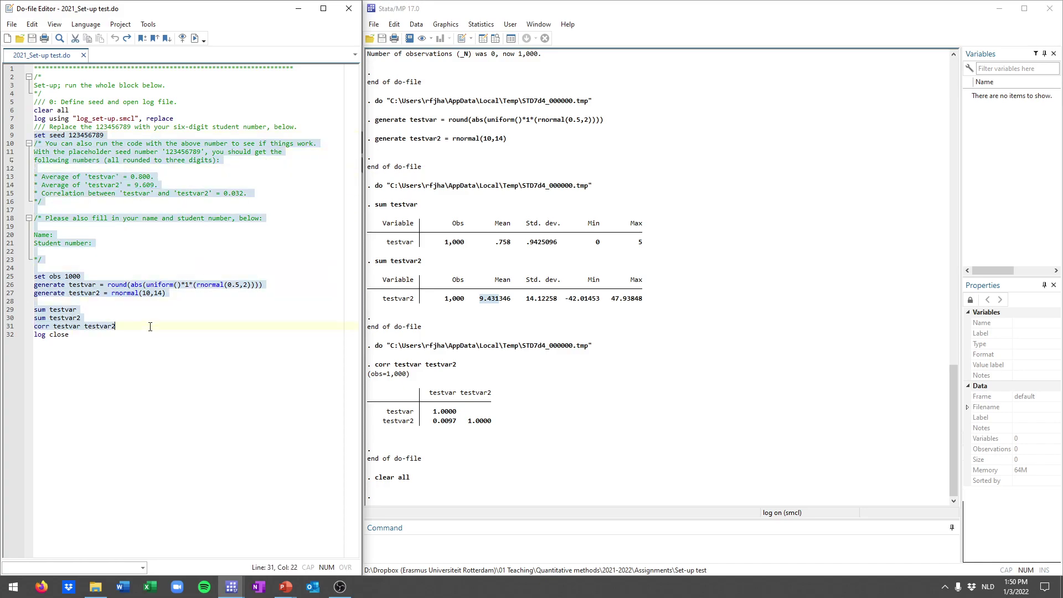
{"action": "key", "text": "ctrl+d"}
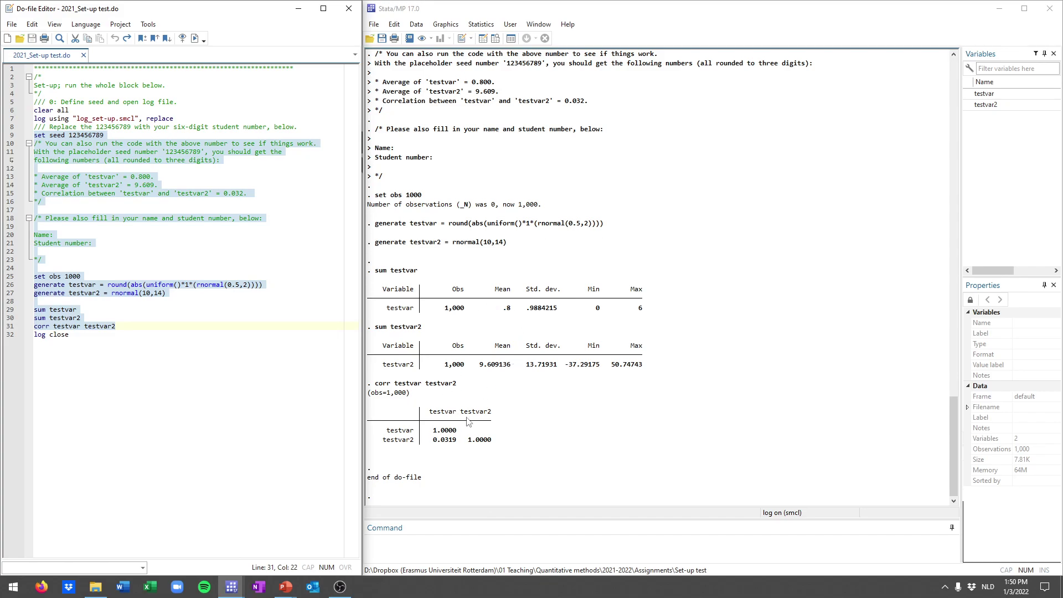
{"action": "left_click", "coordinate": [529, 430]}
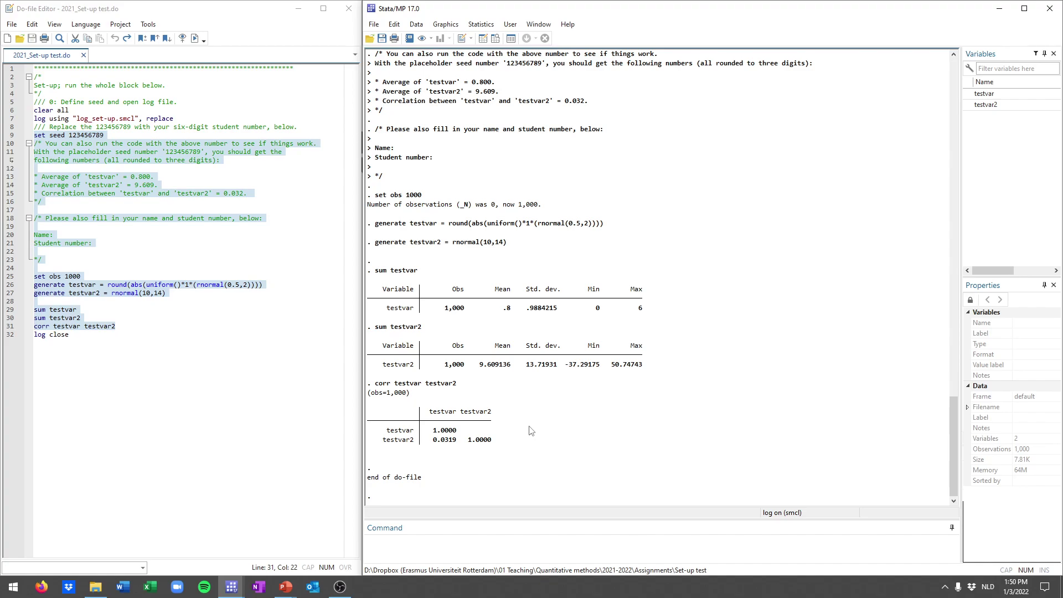
{"action": "left_click", "coordinate": [150, 335]}
{"action": "left_click_drag", "start_coordinate": [33, 309], "coordinate": [81, 318]}
{"action": "left_click", "coordinate": [91, 370]}
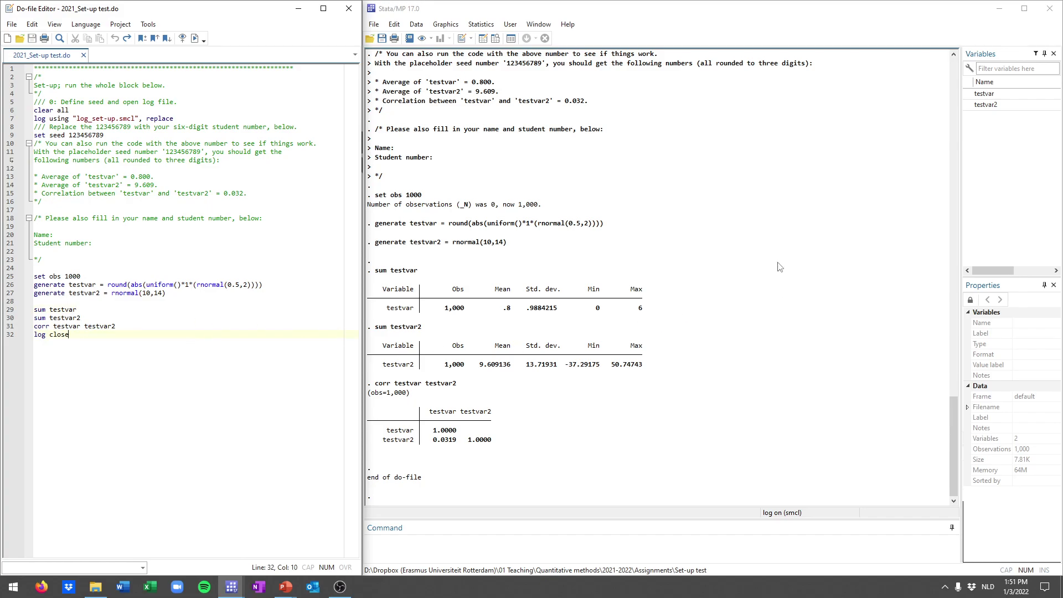
{"action": "left_click", "coordinate": [619, 415]}
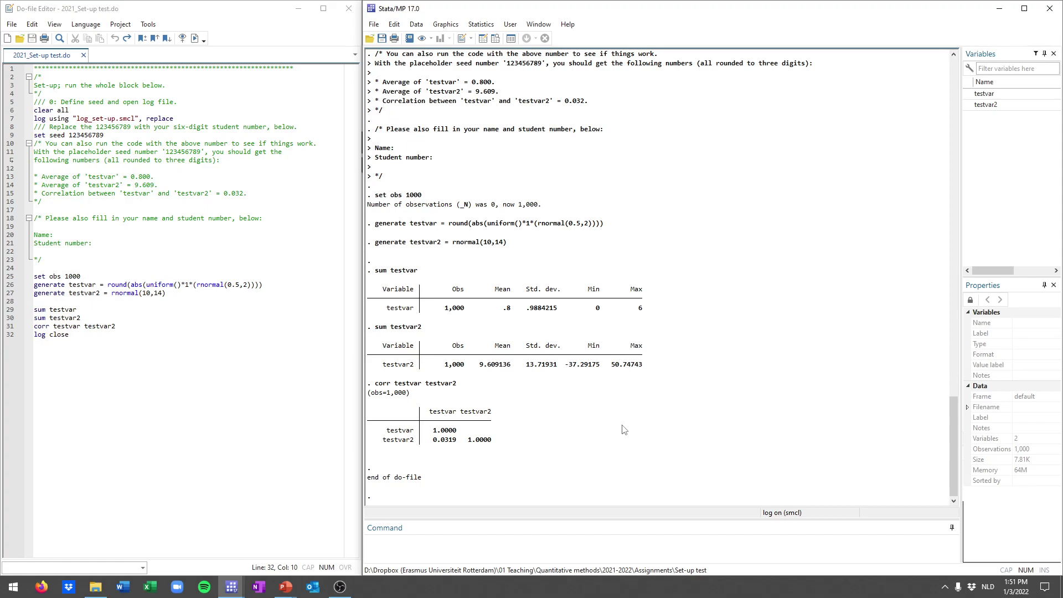